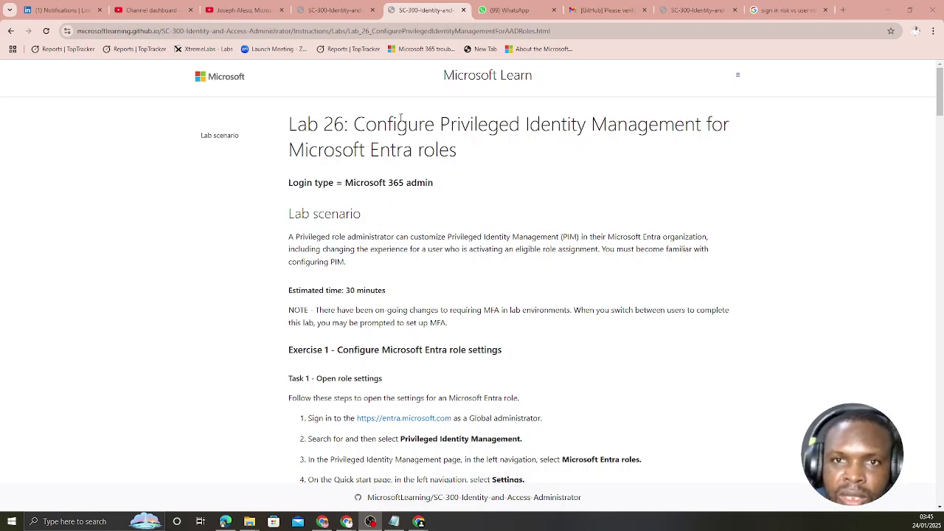
From the Lab 26 PIM instructions page, bring up the browser's profile list.
{"action": "left_click", "coordinate": [915, 30]}
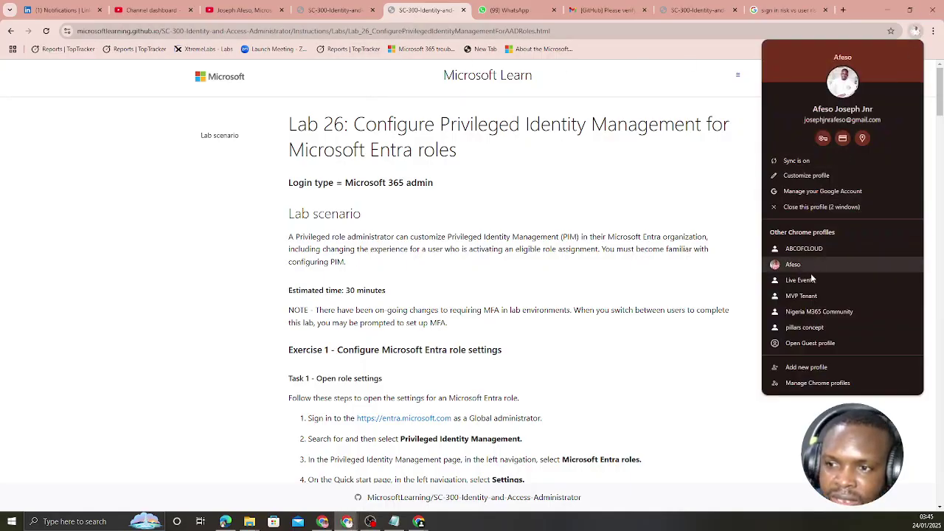
Switch to the MVP Tenant profile and highlight the lab user's name and its 'No administrator access' role.
{"action": "left_click", "coordinate": [802, 296]}
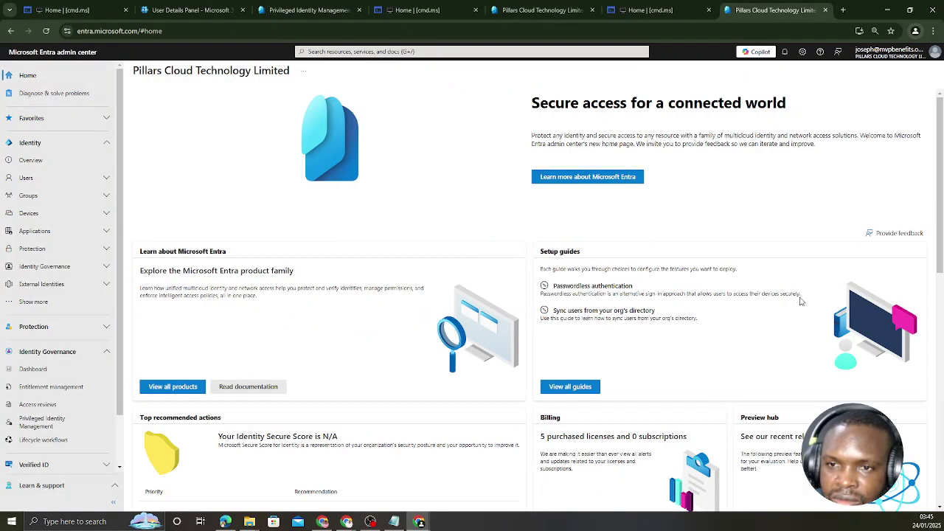
{"action": "left_click", "coordinate": [184, 16]}
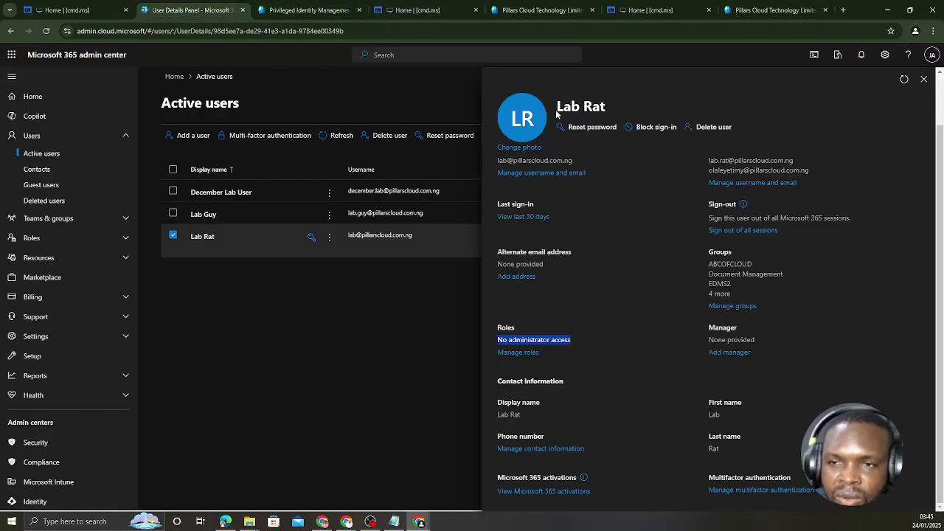
{"action": "left_click_drag", "start_coordinate": [559, 106], "coordinate": [611, 107]}
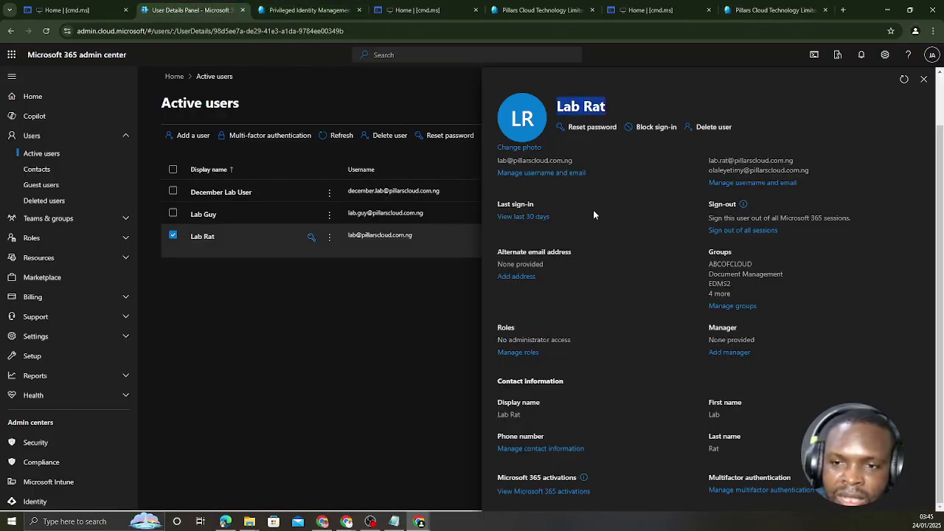
{"action": "left_click_drag", "start_coordinate": [498, 327], "coordinate": [572, 341]}
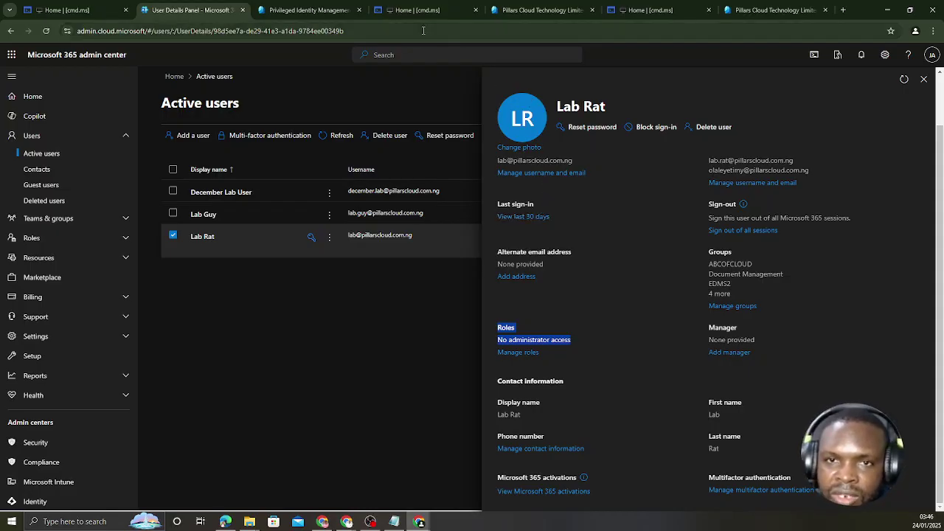
Load cmd.ms and open the Microsoft Entra admin center in a new tab.
{"action": "left_click", "coordinate": [300, 9]}
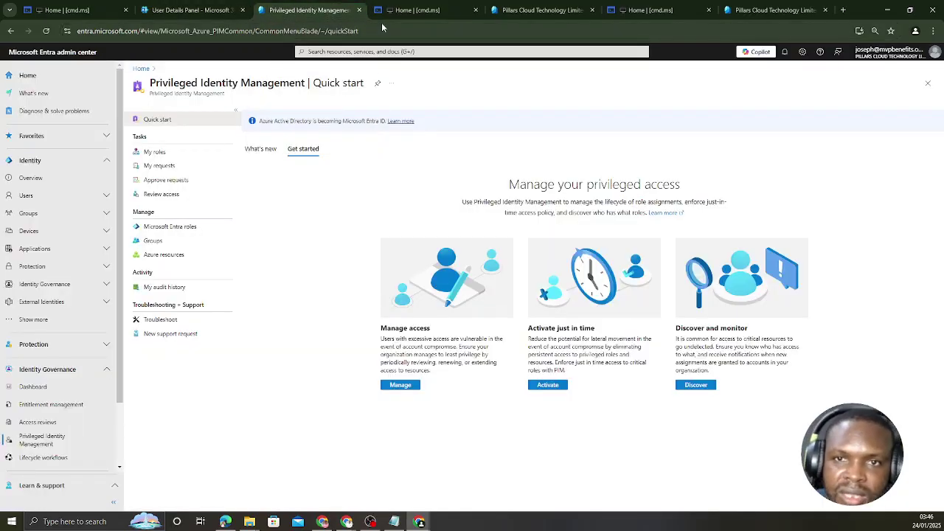
{"action": "left_click", "coordinate": [327, 28]}
{"action": "type", "text": "cmd.ms"}
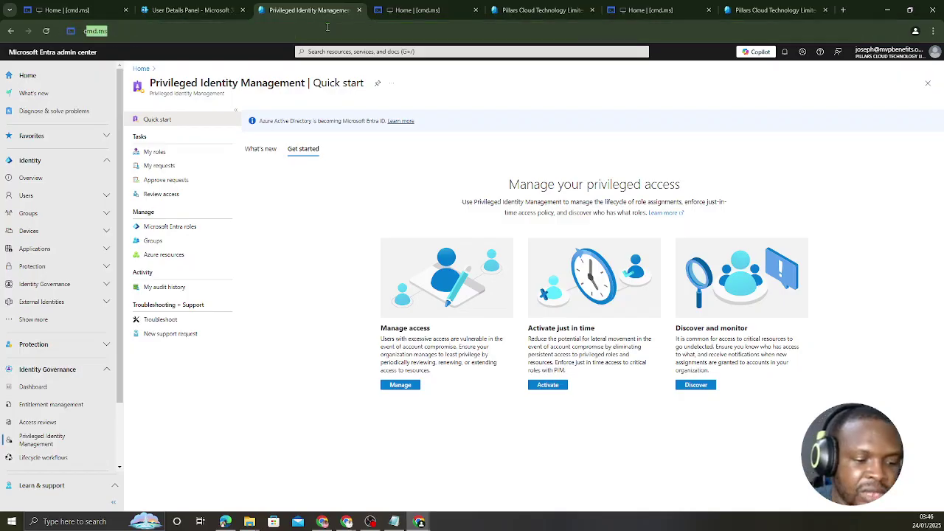
{"action": "key", "text": "Return"}
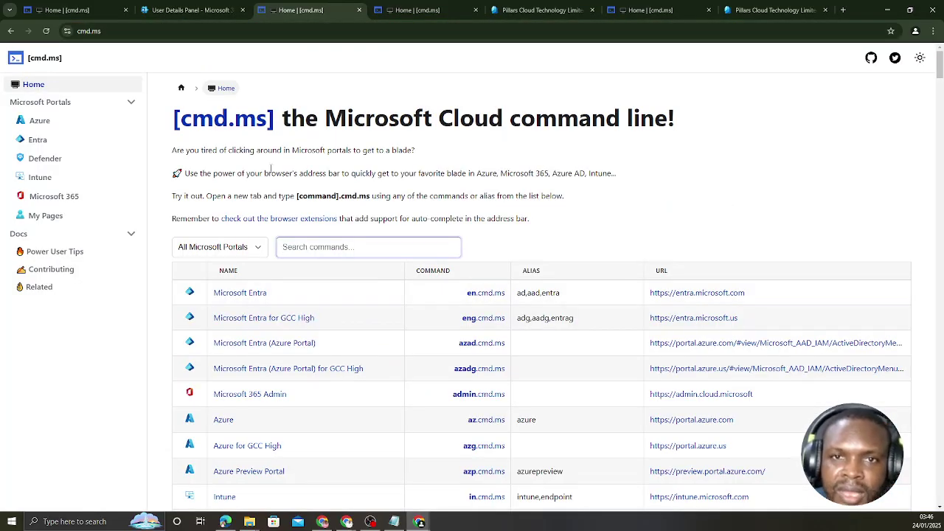
{"action": "left_click", "coordinate": [241, 293]}
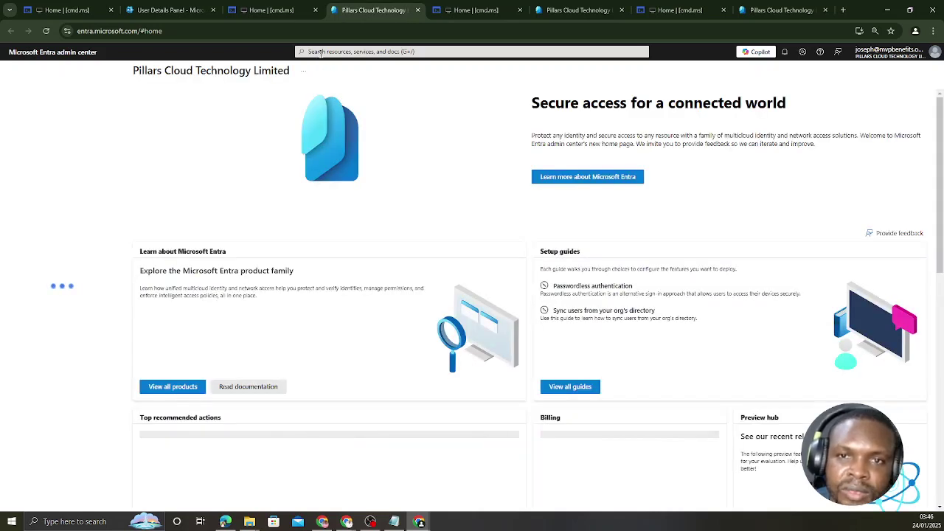
Search the admin center for 'pri' and open Microsoft Entra Privileged Identity Management.
{"action": "left_click", "coordinate": [325, 51]}
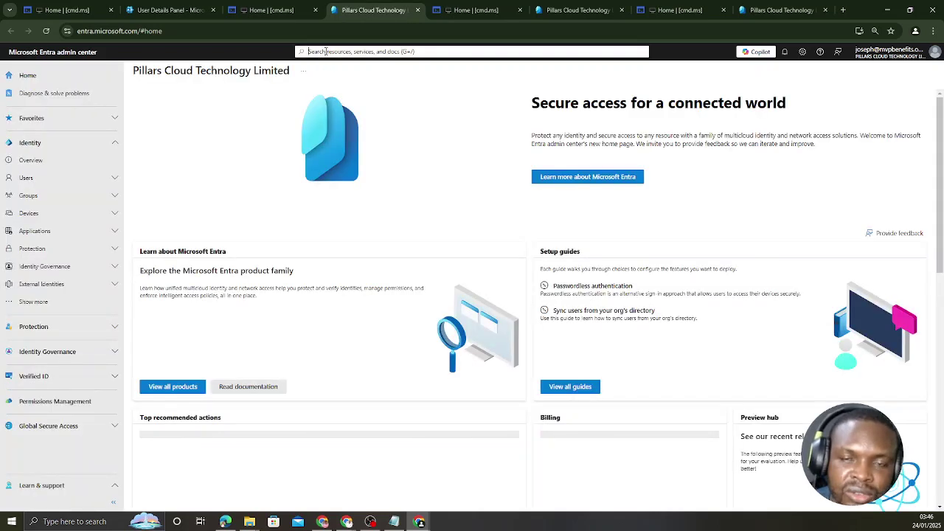
{"action": "type", "text": "p"}
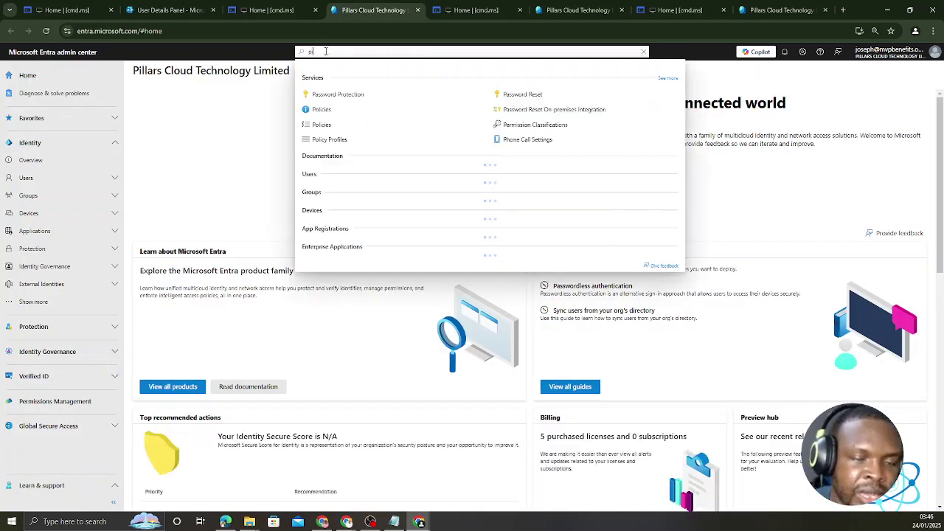
{"action": "type", "text": "r"}
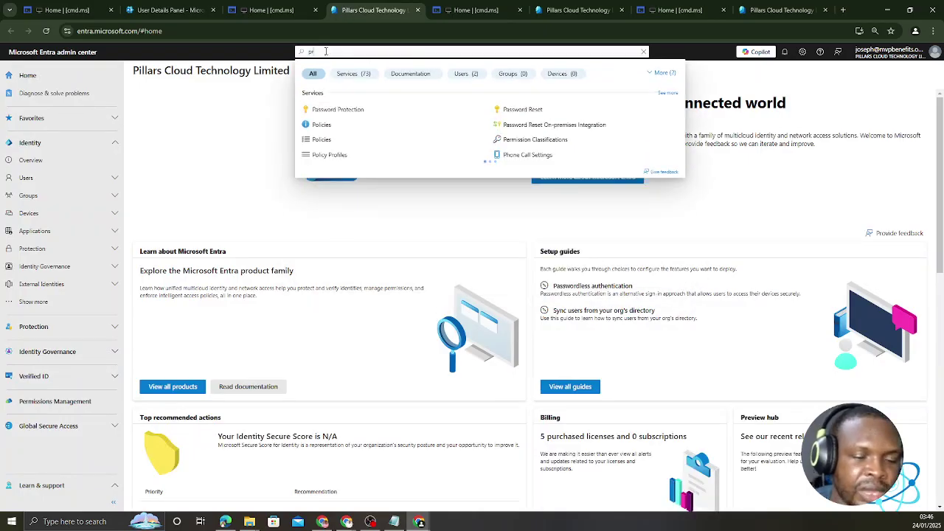
{"action": "type", "text": "i"}
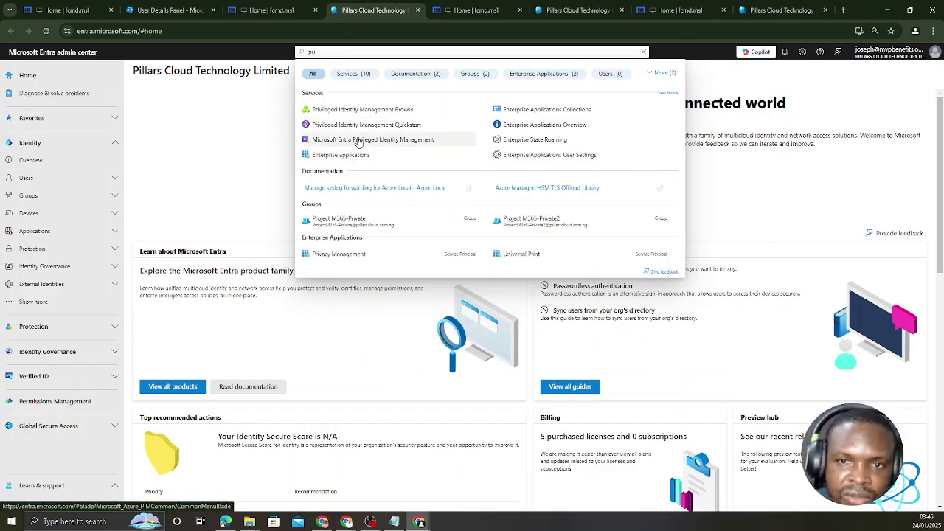
{"action": "left_click", "coordinate": [411, 140]}
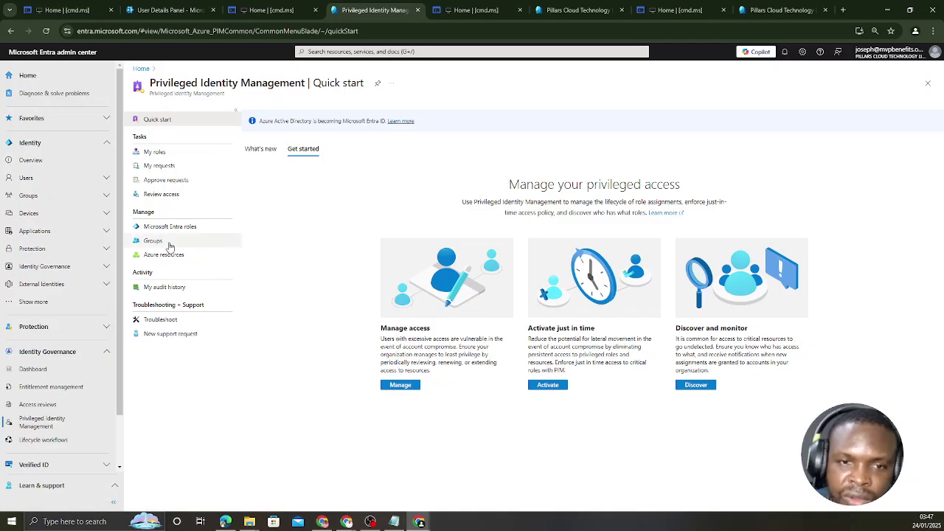
Go to PIM's Microsoft Entra roles list and open Attribute Assignment Administrator's assignments.
{"action": "left_click", "coordinate": [169, 228]}
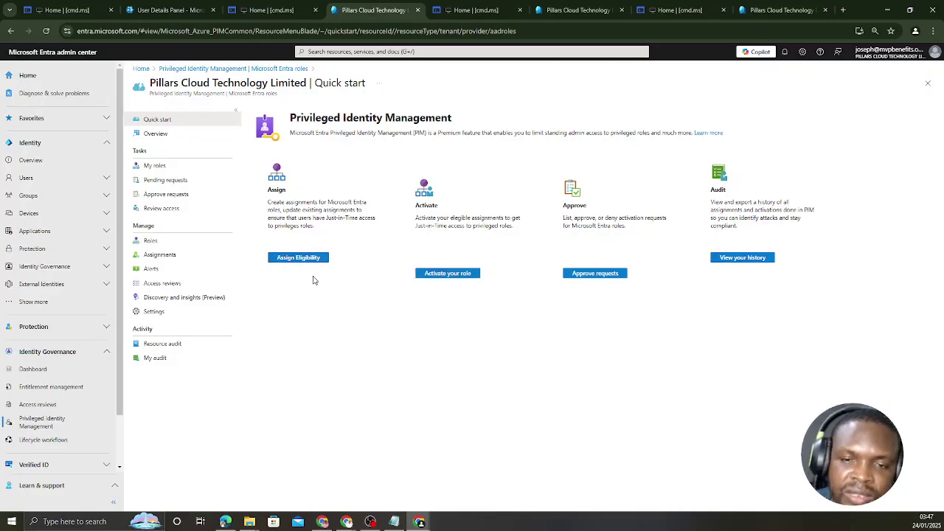
{"action": "left_click", "coordinate": [297, 260]}
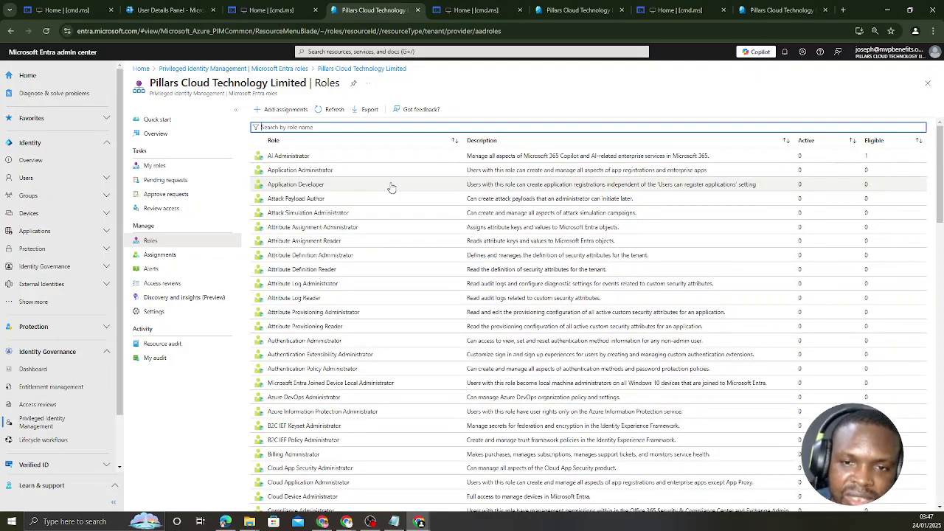
{"action": "left_click", "coordinate": [333, 229]}
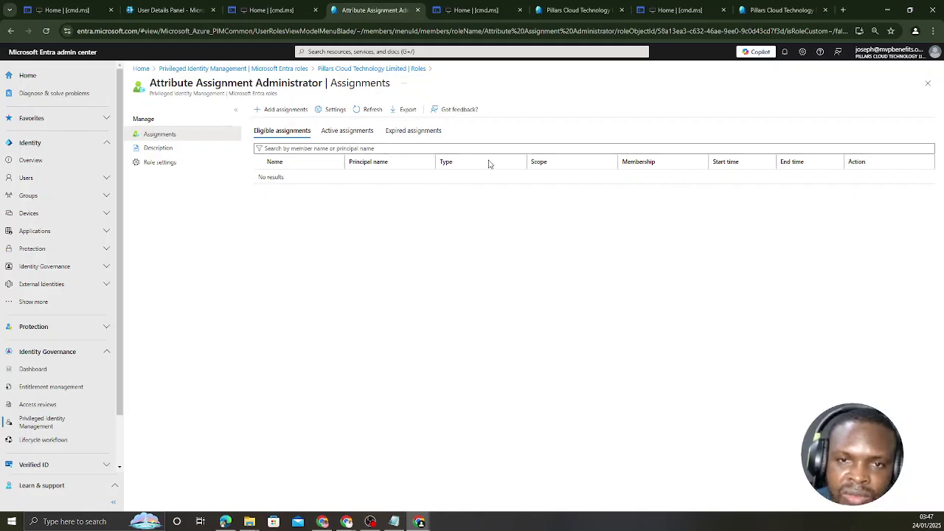
Start a new role assignment and bring up the member picker with 32 results.
{"action": "left_click", "coordinate": [285, 114]}
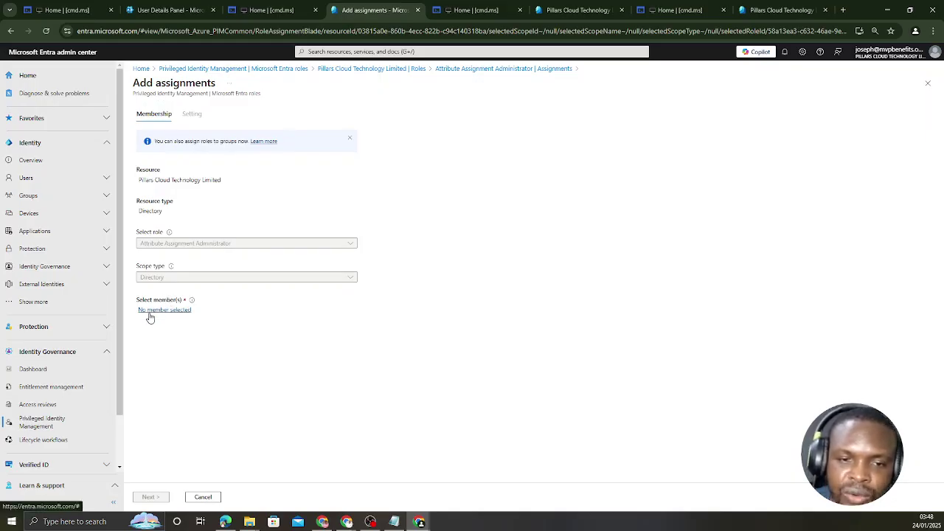
{"action": "left_click", "coordinate": [167, 311]}
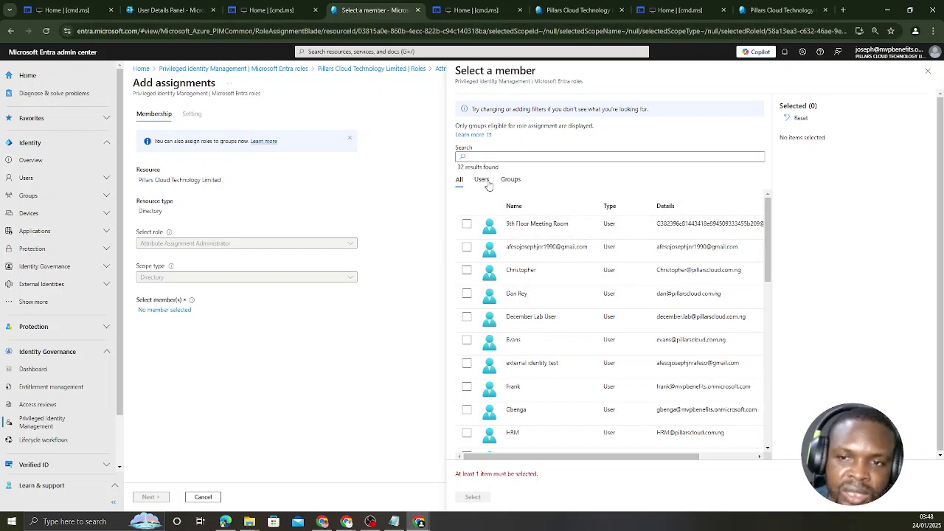
Filter members to Users, search 'lab', and select the lab user as the member.
{"action": "left_click", "coordinate": [510, 182]}
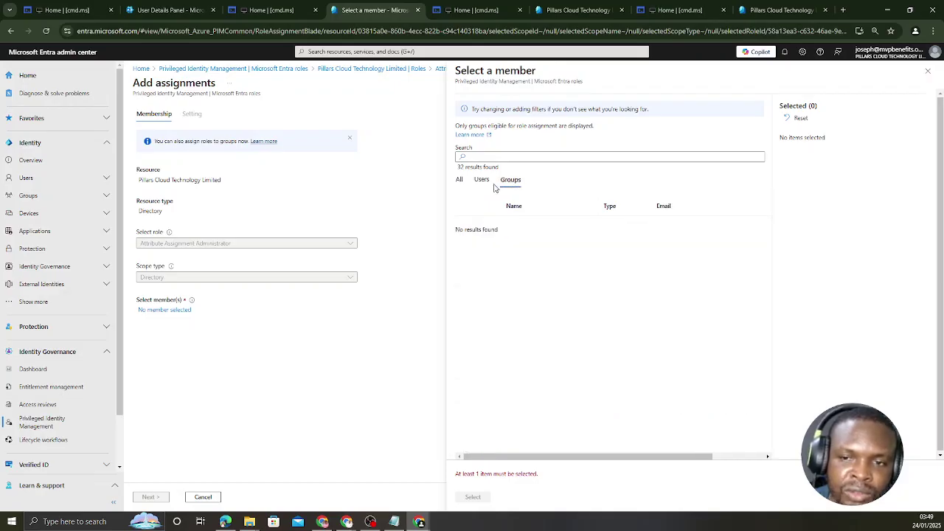
{"action": "left_click", "coordinate": [483, 182]}
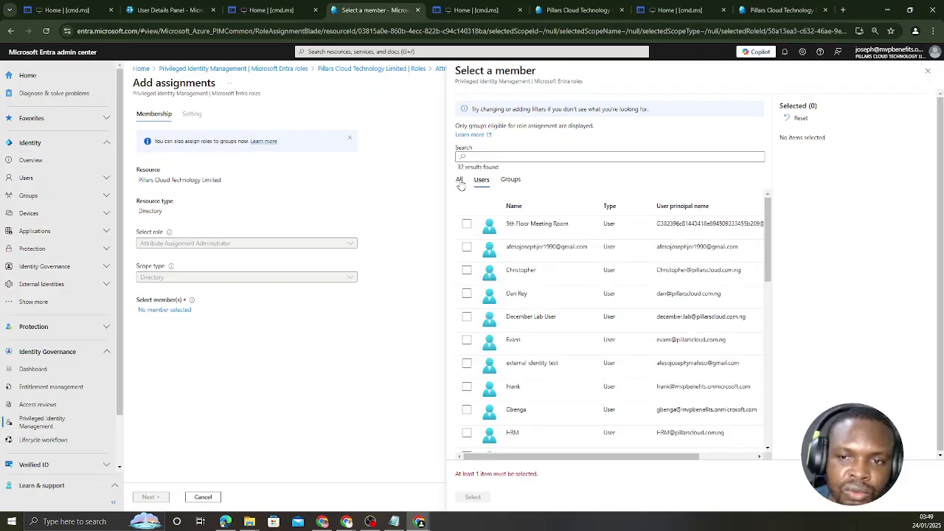
{"action": "left_click", "coordinate": [478, 158]}
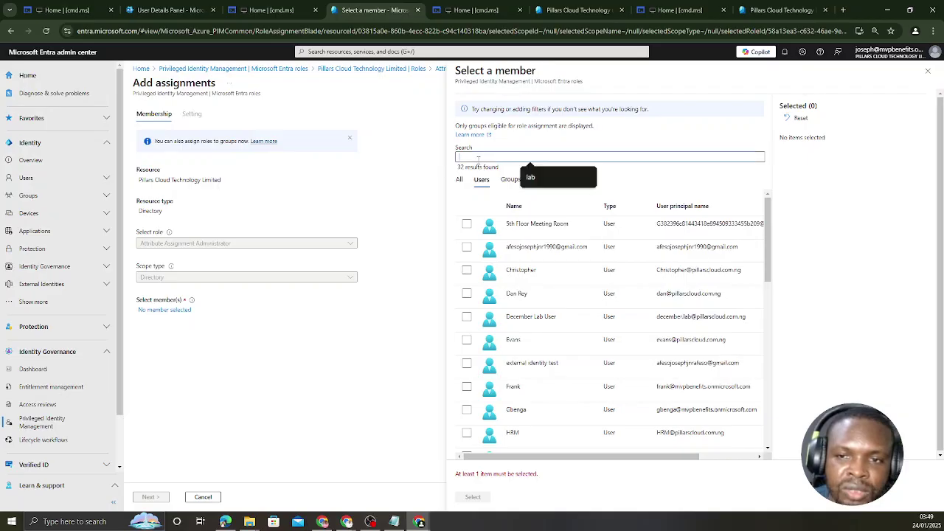
{"action": "type", "text": "lab"}
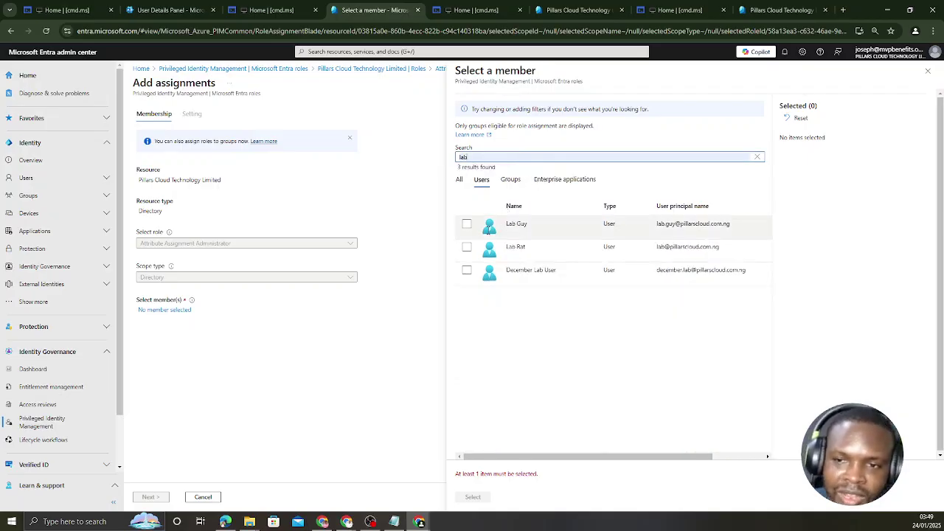
{"action": "left_click", "coordinate": [469, 249]}
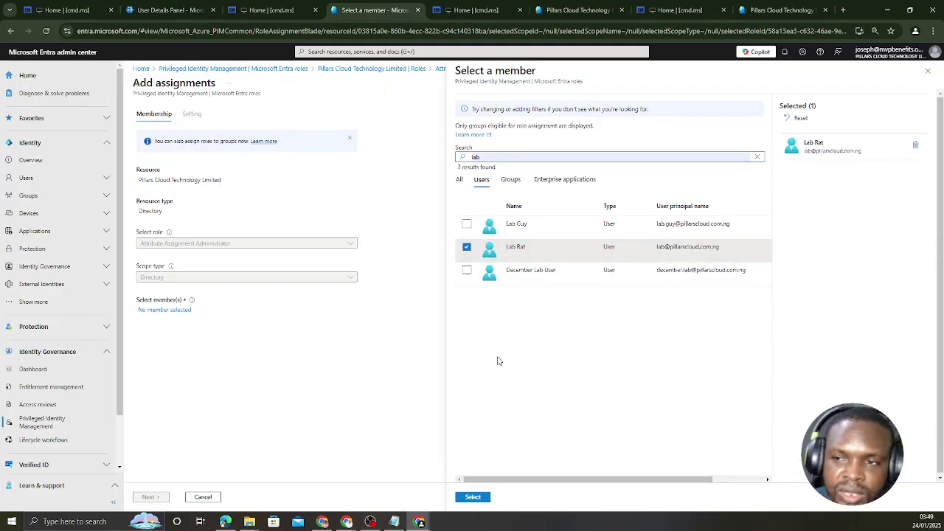
{"action": "left_click", "coordinate": [465, 500]}
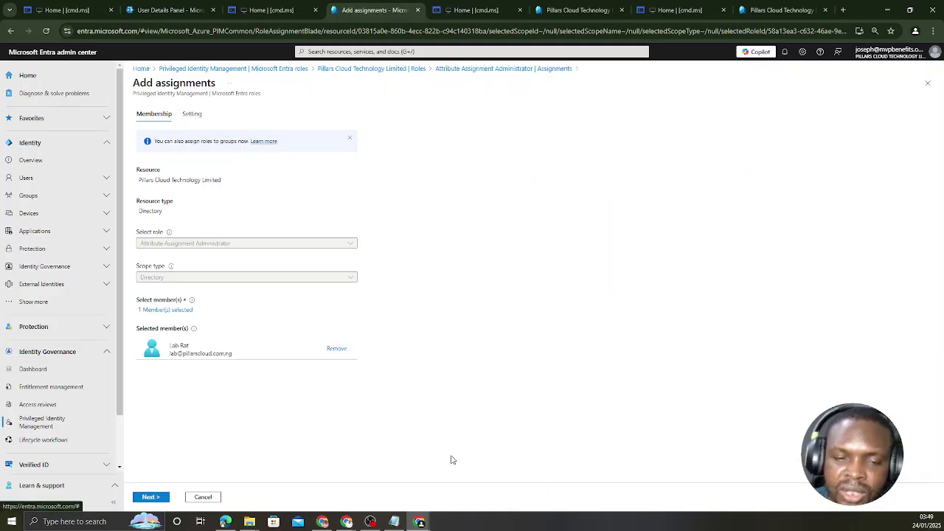
On the Setting tab, untick Permanently eligible so eligibility runs 01/24/2025 to 01/24/2026.
{"action": "left_click", "coordinate": [150, 497]}
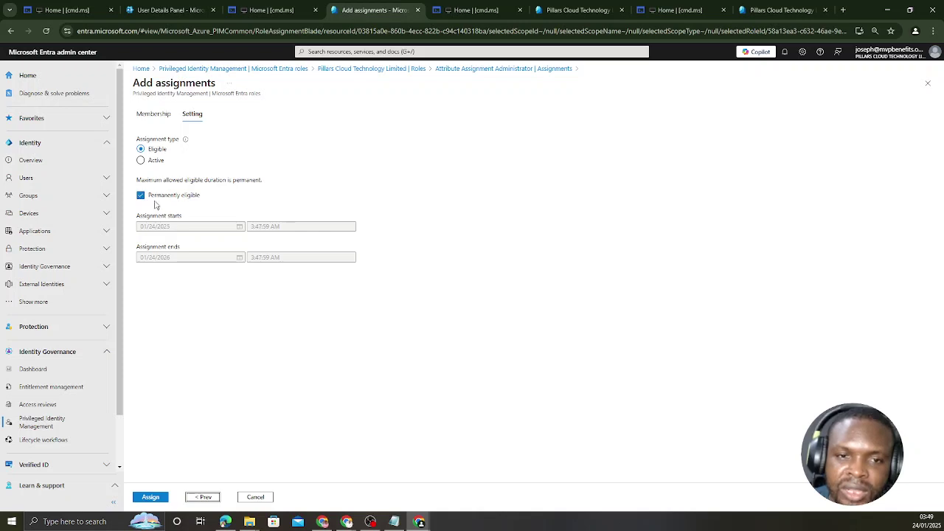
{"action": "left_click", "coordinate": [141, 197]}
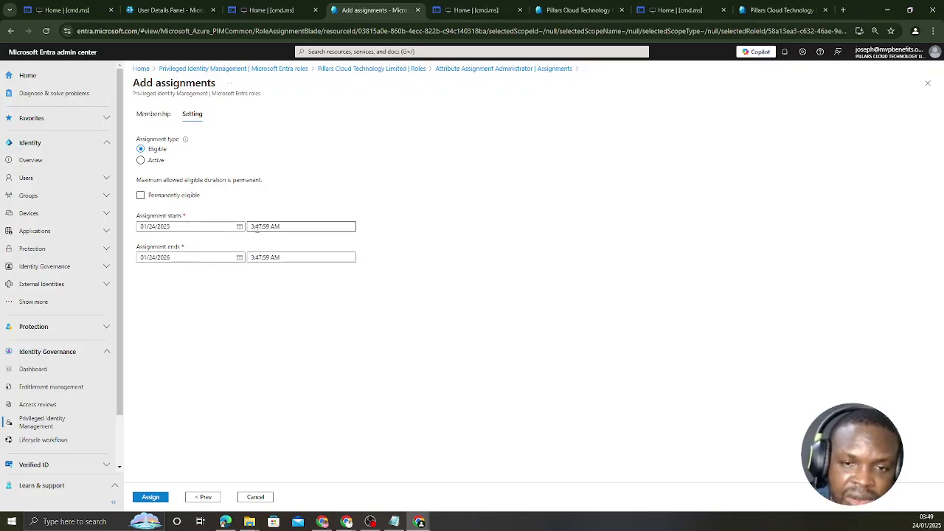
Assign the lab user's time-limited eligible Attribute Assignment Administrator role.
{"action": "left_click", "coordinate": [150, 498]}
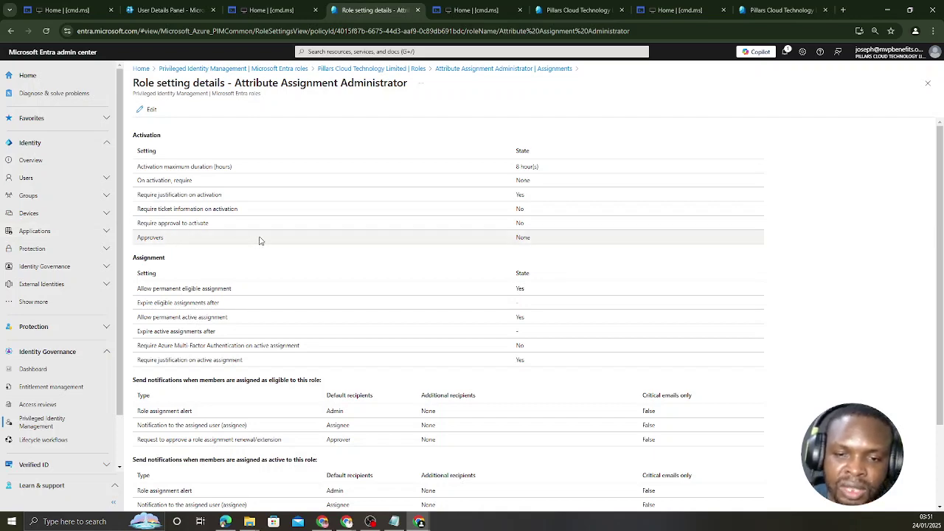
Review the role setting details, then open Edit role setting for Attribute Assignment Administrator.
{"action": "scroll", "coordinate": [334, 246], "scroll_direction": "down", "scroll_amount": 3}
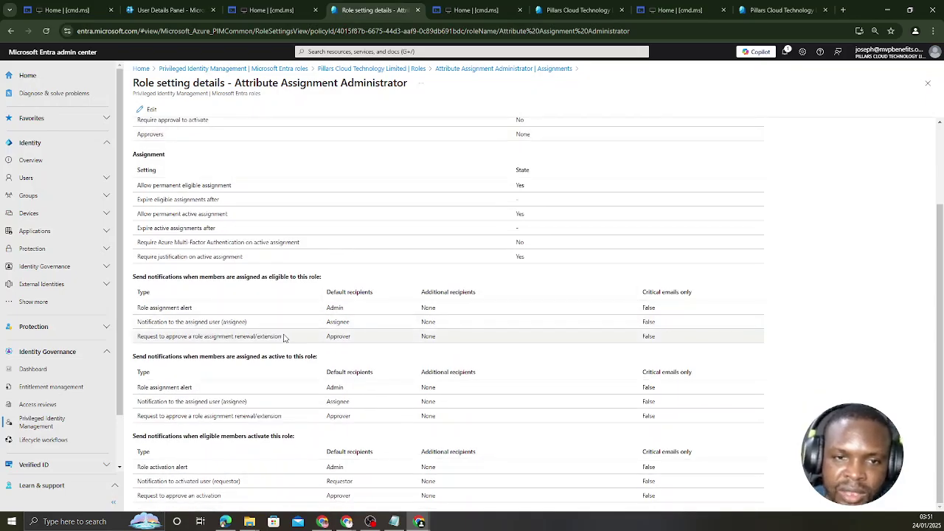
{"action": "scroll", "coordinate": [314, 328], "scroll_direction": "up", "scroll_amount": 3}
{"action": "scroll", "coordinate": [279, 325], "scroll_direction": "down", "scroll_amount": 3}
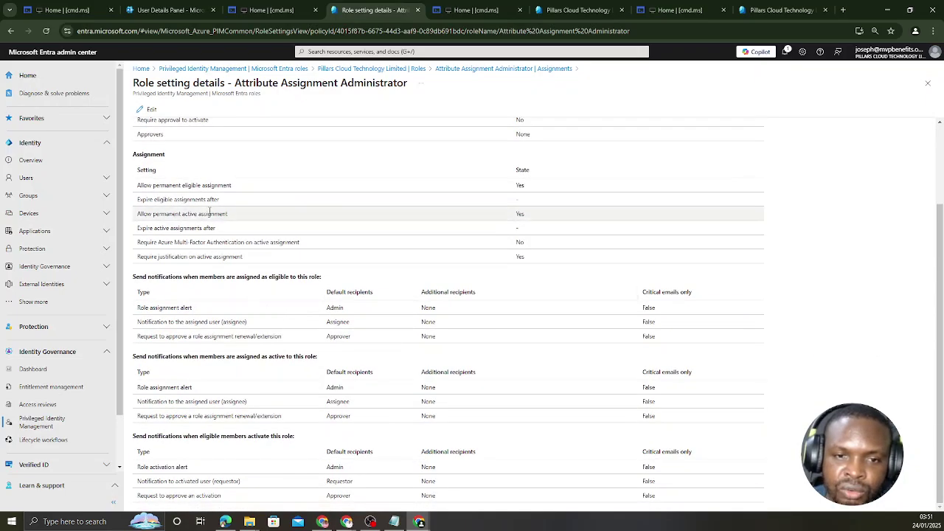
{"action": "scroll", "coordinate": [366, 379], "scroll_direction": "up", "scroll_amount": 3}
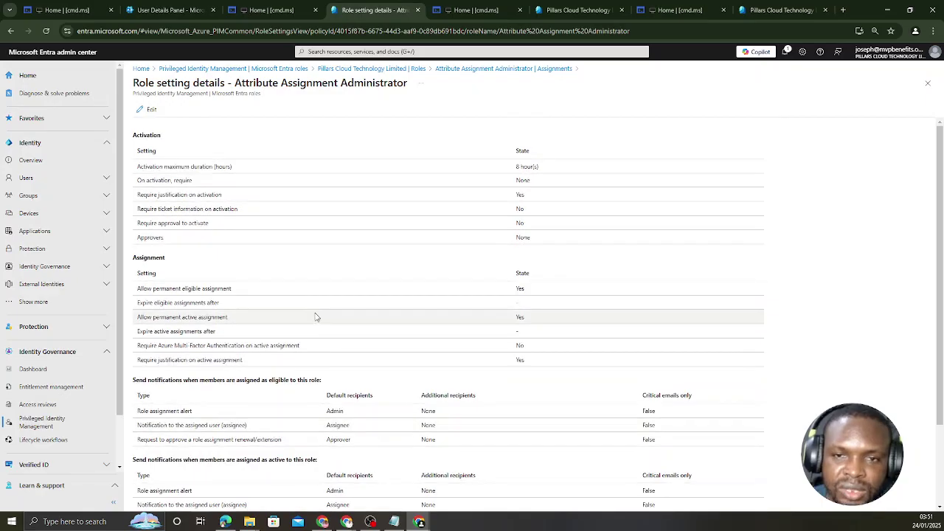
{"action": "left_click", "coordinate": [144, 109]}
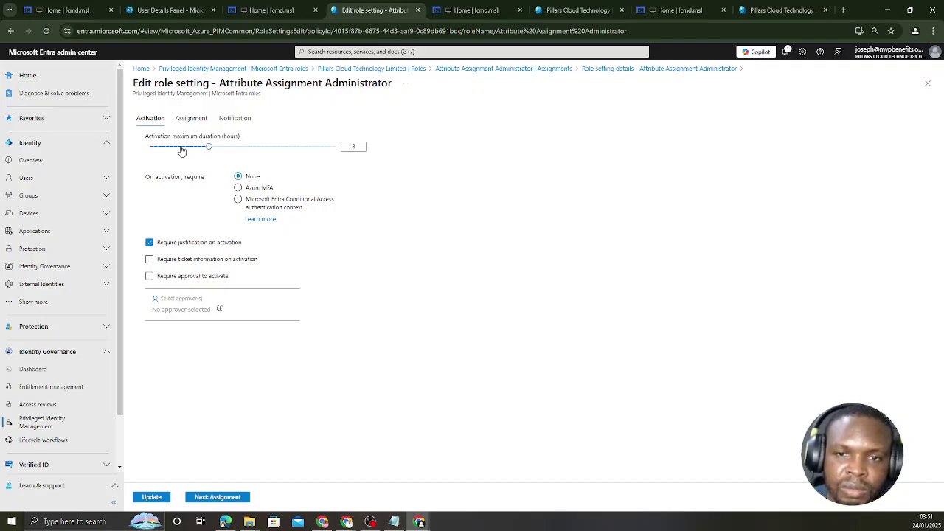
Drag the Activation maximum duration (hours) slider until it reads 1 hour.
{"action": "left_click", "coordinate": [185, 147]}
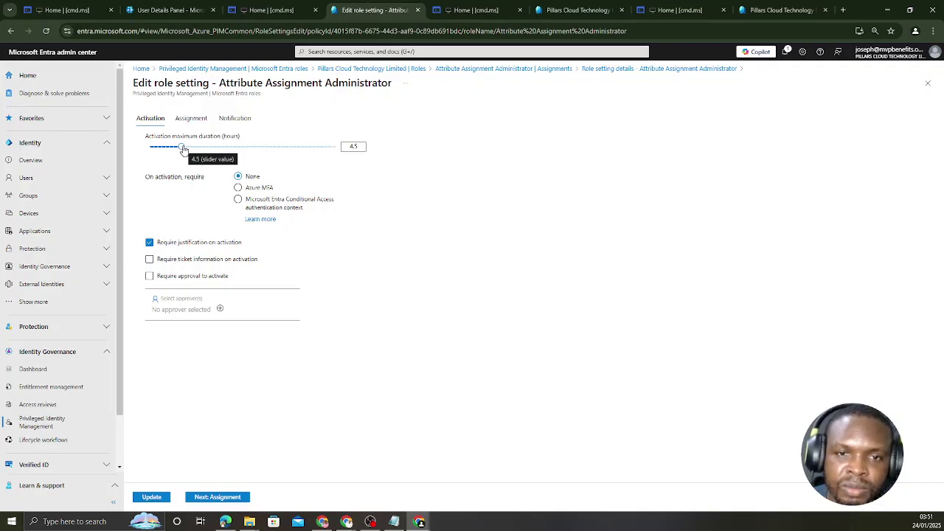
{"action": "left_click_drag", "start_coordinate": [184, 150], "coordinate": [145, 153]}
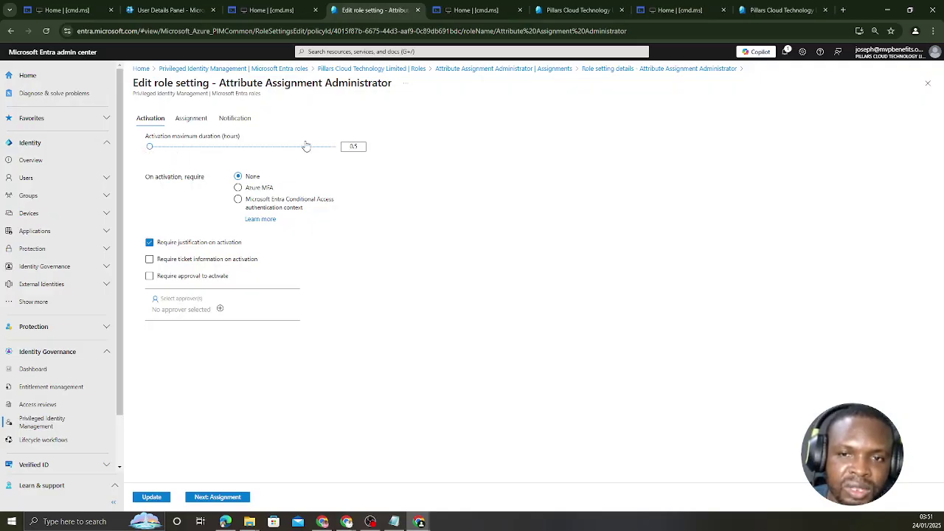
{"action": "left_click_drag", "start_coordinate": [307, 146], "coordinate": [154, 150]}
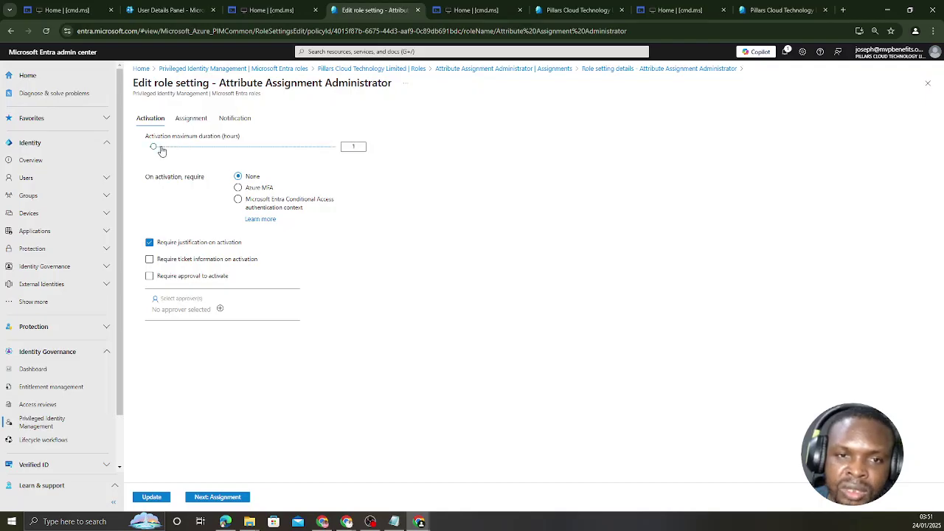
{"action": "left_click_drag", "start_coordinate": [152, 147], "coordinate": [396, 175]}
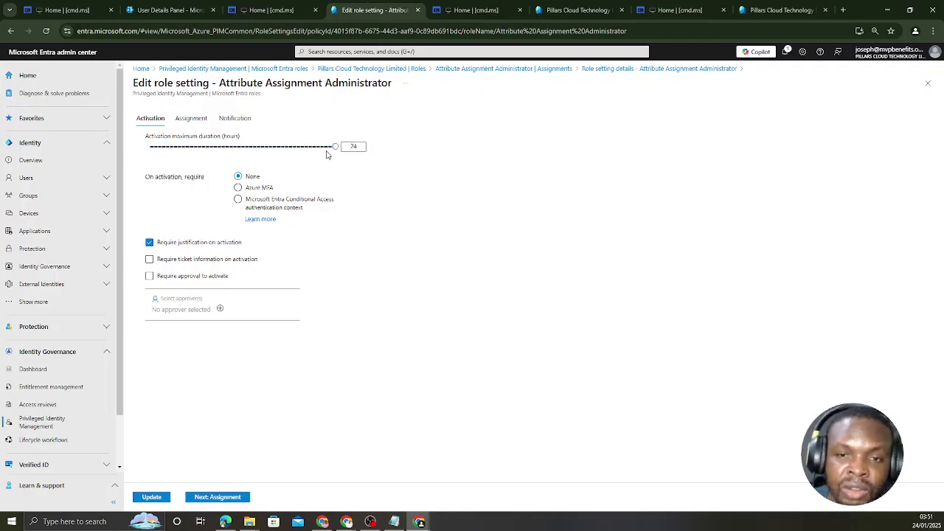
{"action": "left_click_drag", "start_coordinate": [334, 147], "coordinate": [155, 160]}
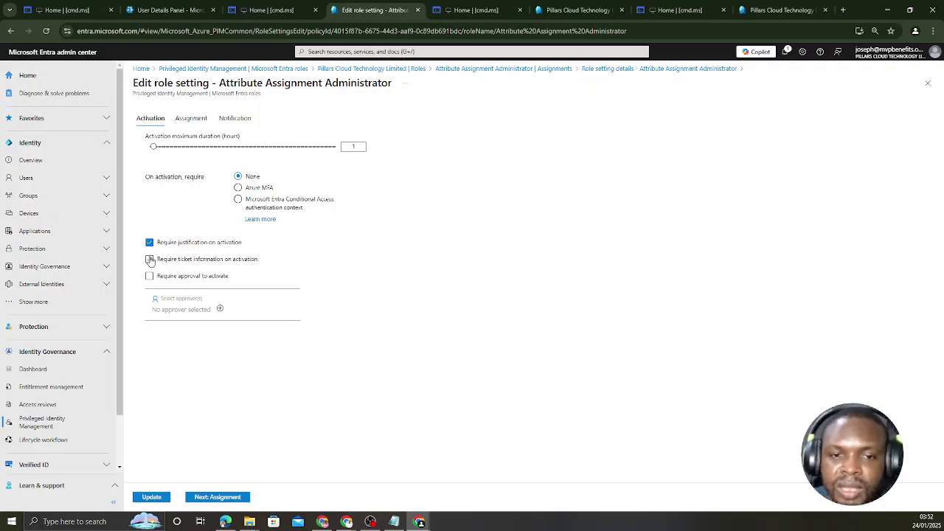
Save the updated role settings with Update, then open a new Edge InPrivate window.
{"action": "left_click", "coordinate": [211, 497]}
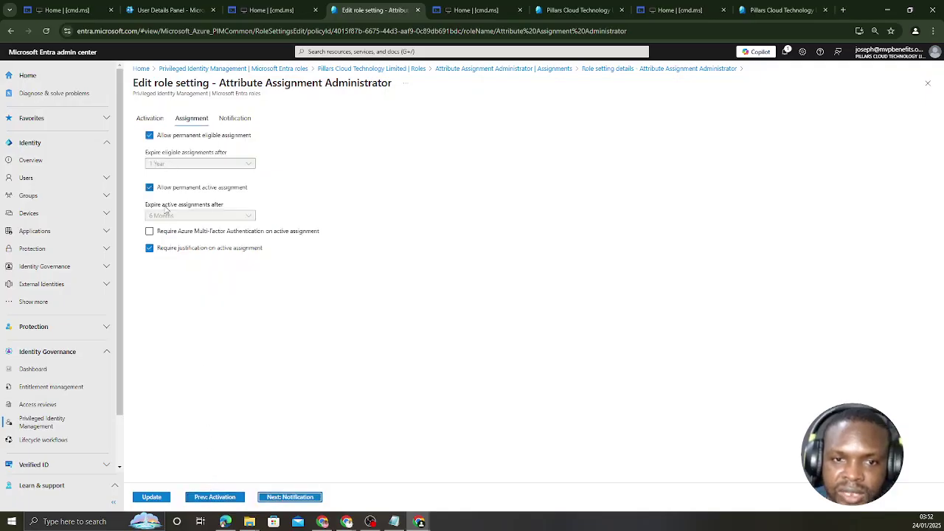
{"action": "left_click", "coordinate": [153, 499]}
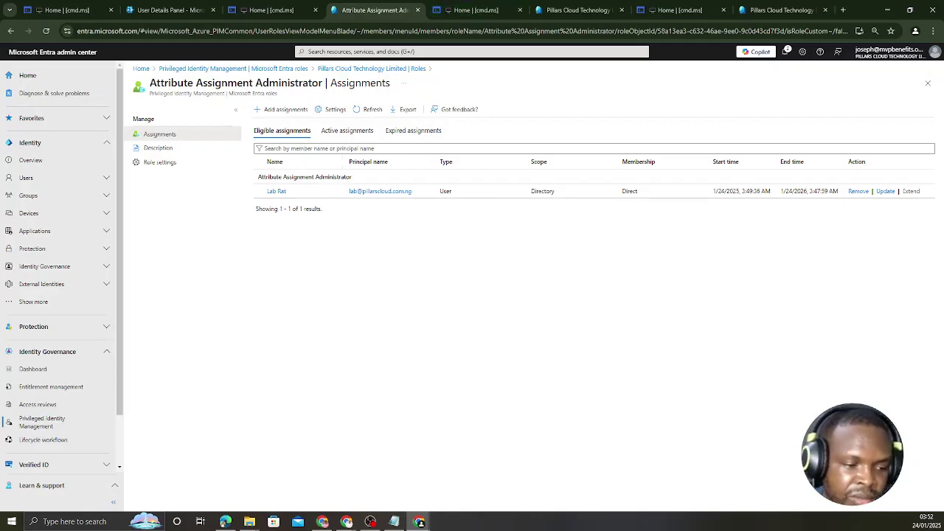
{"action": "key", "text": "alt+Tab"}
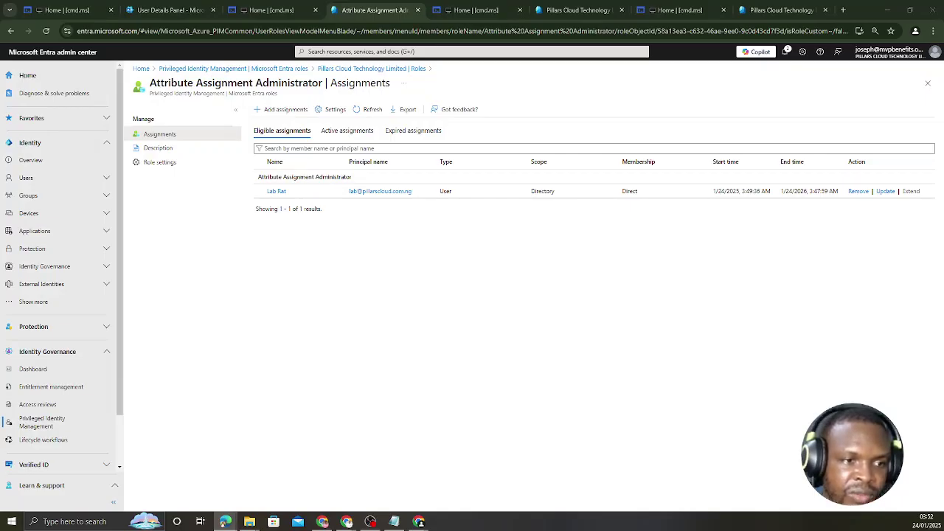
{"action": "key", "text": "ctrl+shift+n"}
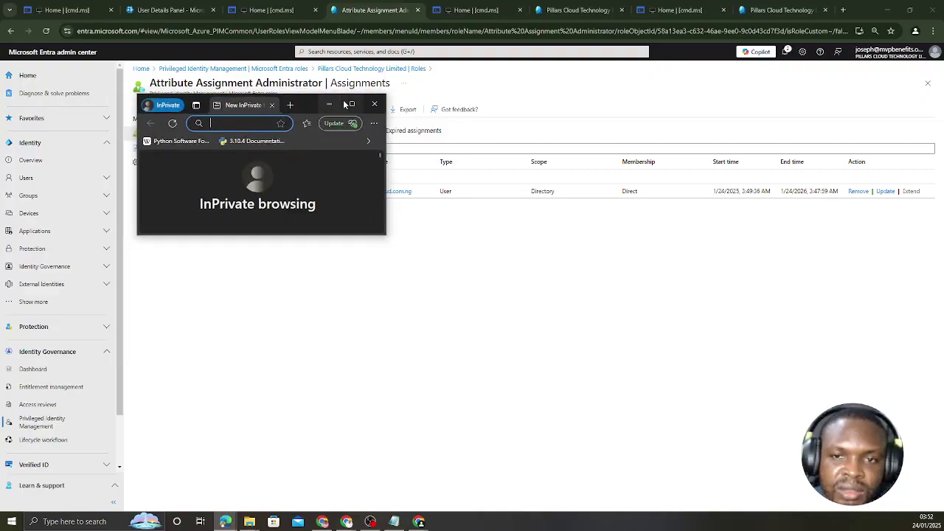
Maximize the InPrivate window, go to cmd.ms, and follow its Microsoft Entra link.
{"action": "left_click", "coordinate": [352, 103]}
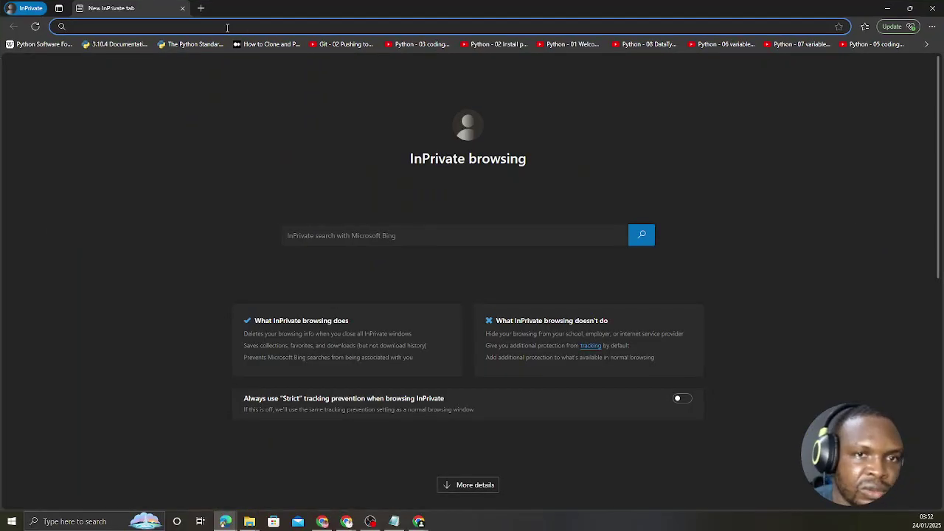
{"action": "type", "text": "of"}
{"action": "key", "text": "BackSpace"}
{"action": "key", "text": "BackSpace"}
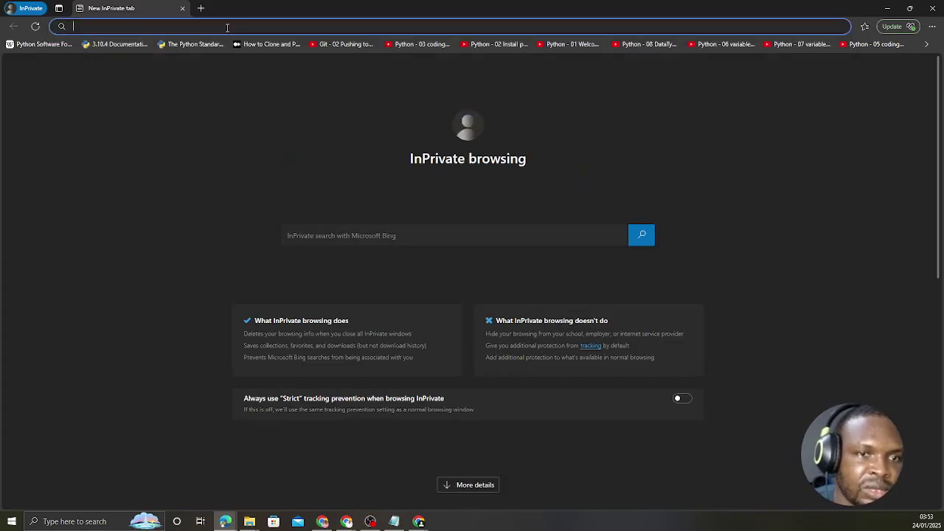
{"action": "type", "text": "cmd"}
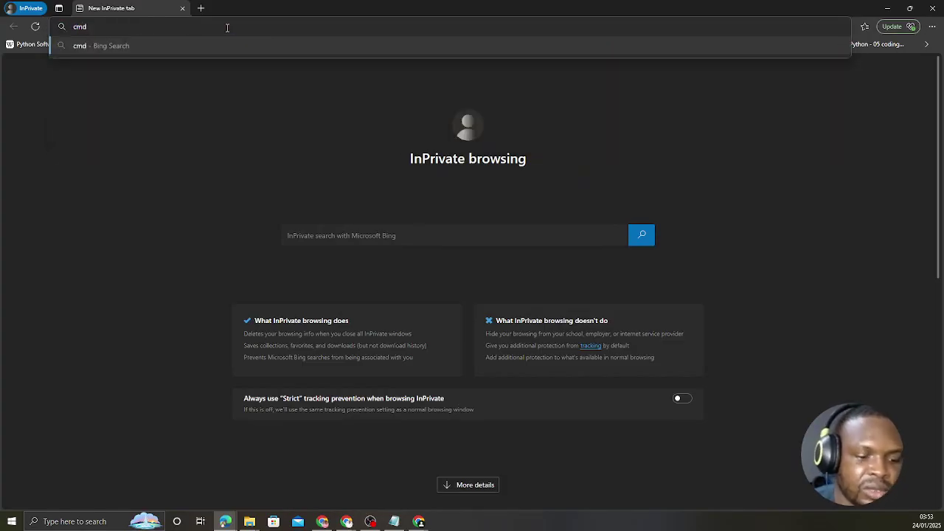
{"action": "type", "text": ".ms"}
{"action": "key", "text": "Return"}
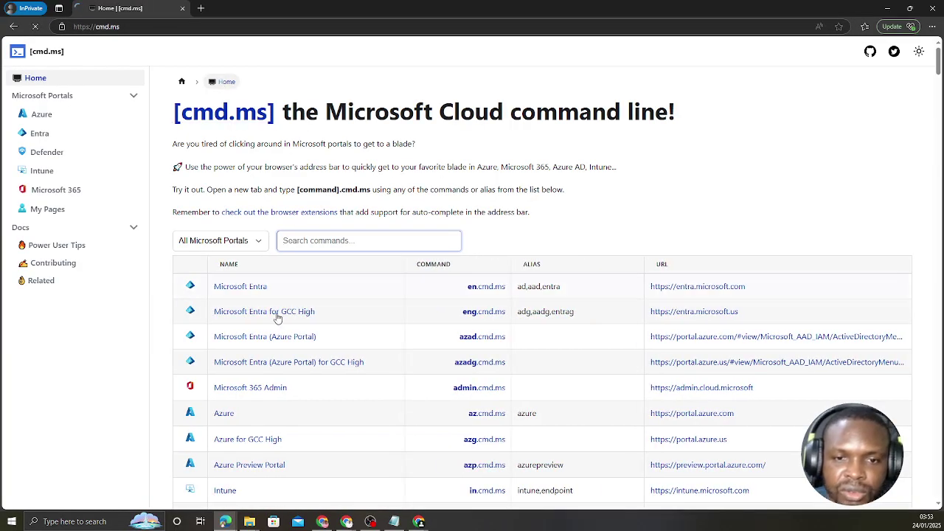
{"action": "left_click", "coordinate": [244, 287]}
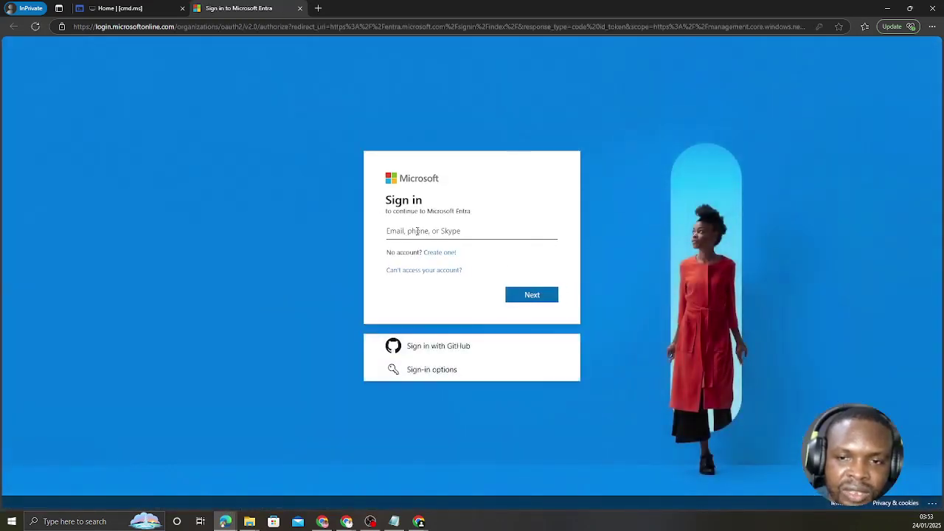
Paste the test account's e-mail from clipboard history into sign-in and continue.
{"action": "left_click", "coordinate": [402, 231]}
{"action": "key", "text": "super+v"}
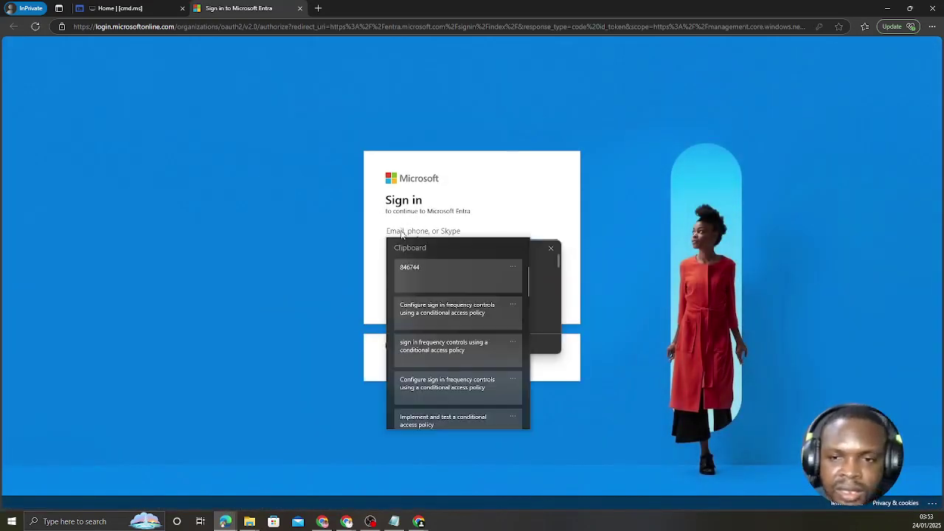
{"action": "scroll", "coordinate": [443, 302], "scroll_direction": "down", "scroll_amount": 5}
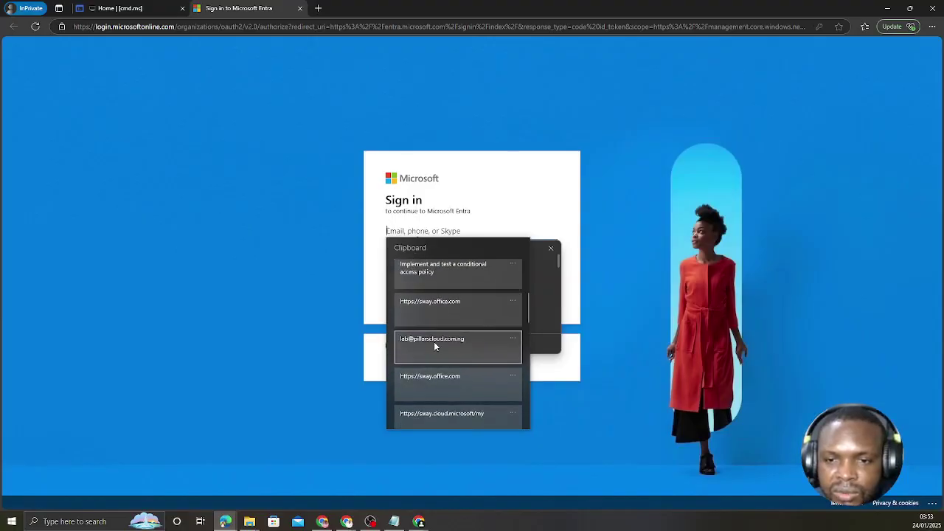
{"action": "left_click", "coordinate": [434, 341]}
{"action": "left_click", "coordinate": [556, 209]}
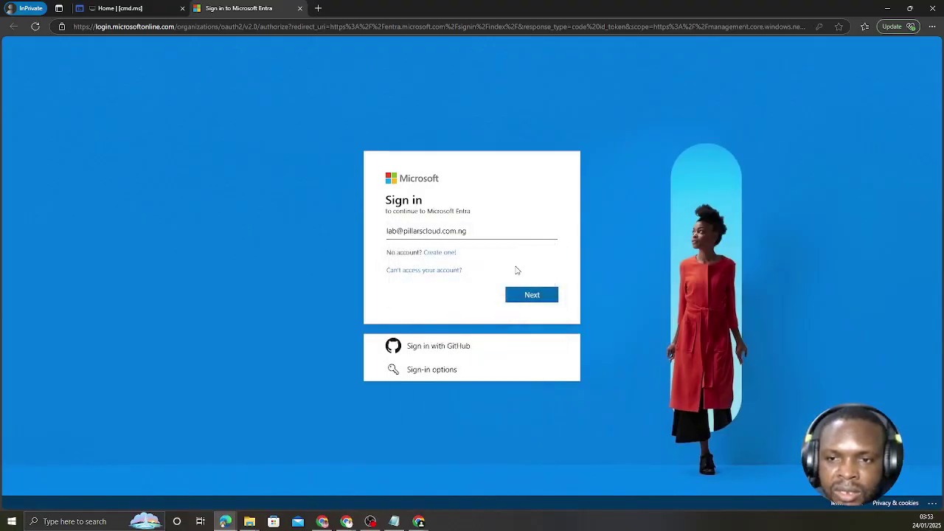
{"action": "left_click", "coordinate": [530, 295]}
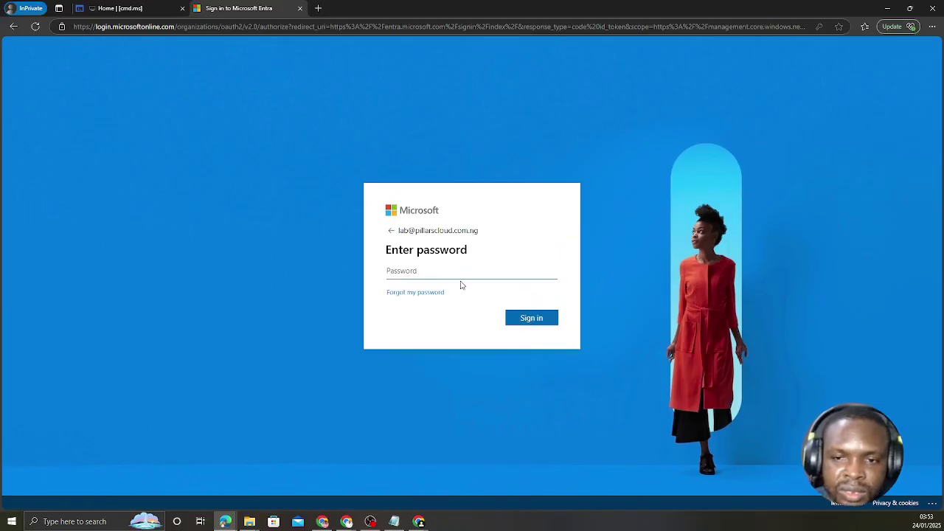
Enter the account password, retry after the error, and choose to stay signed in.
{"action": "type", "text": "•••"}
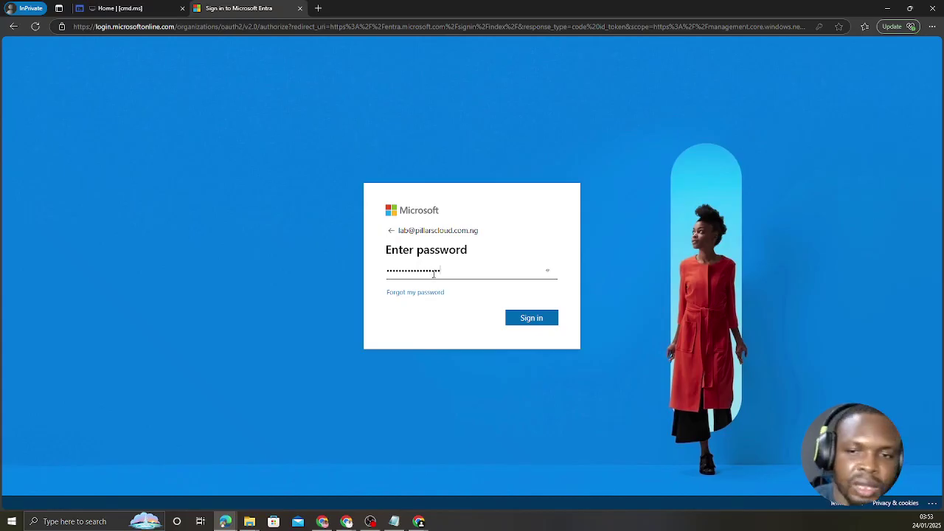
{"action": "left_click", "coordinate": [531, 320]}
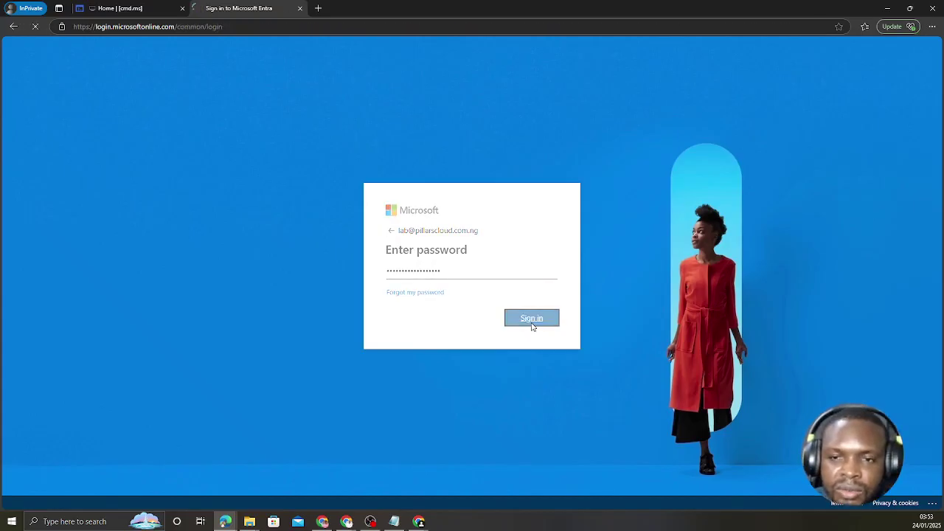
{"action": "type", "text": "••"}
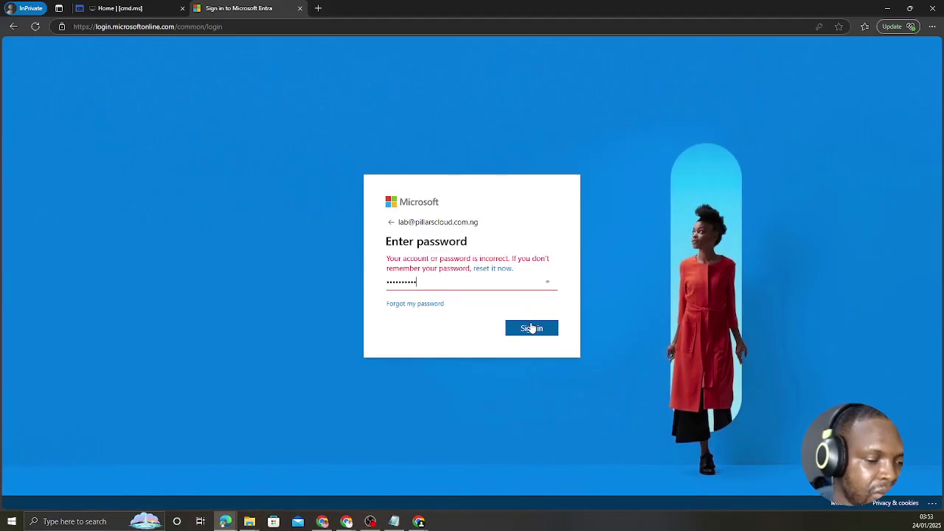
{"action": "type", "text": "•"}
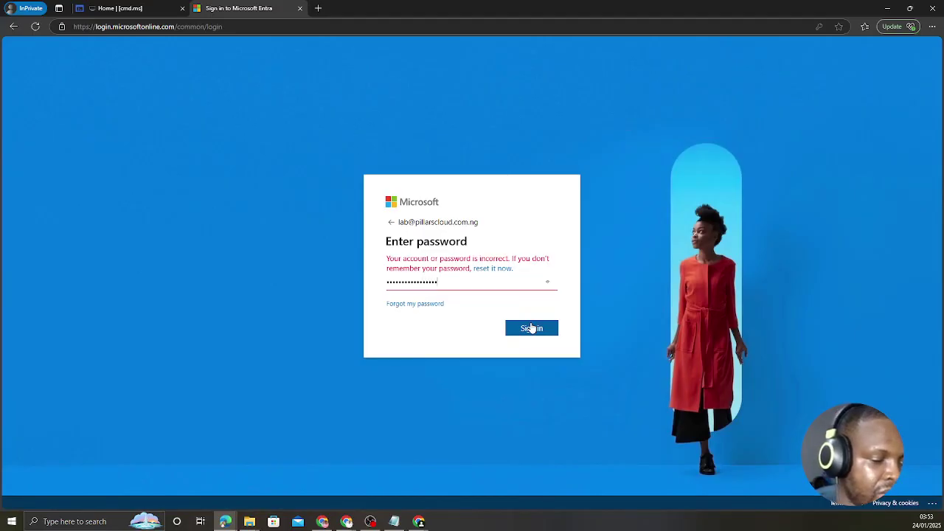
{"action": "left_click", "coordinate": [532, 328]}
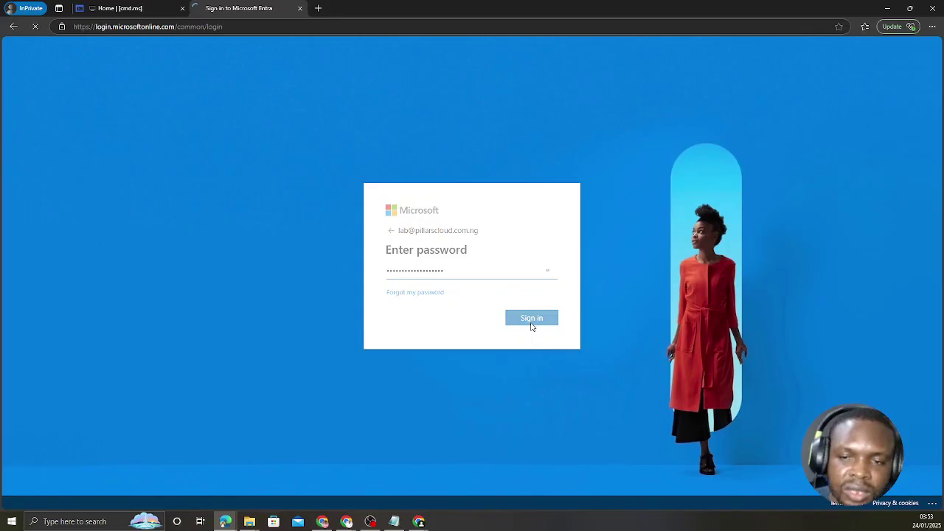
{"action": "left_click", "coordinate": [520, 322]}
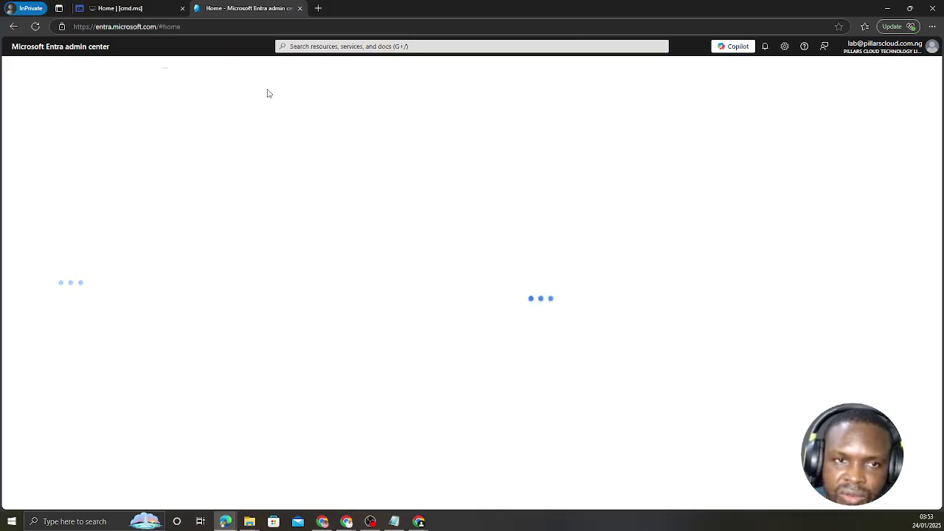
Search 'pri' to reach Privileged Identity Management and open My roles.
{"action": "left_click", "coordinate": [373, 46]}
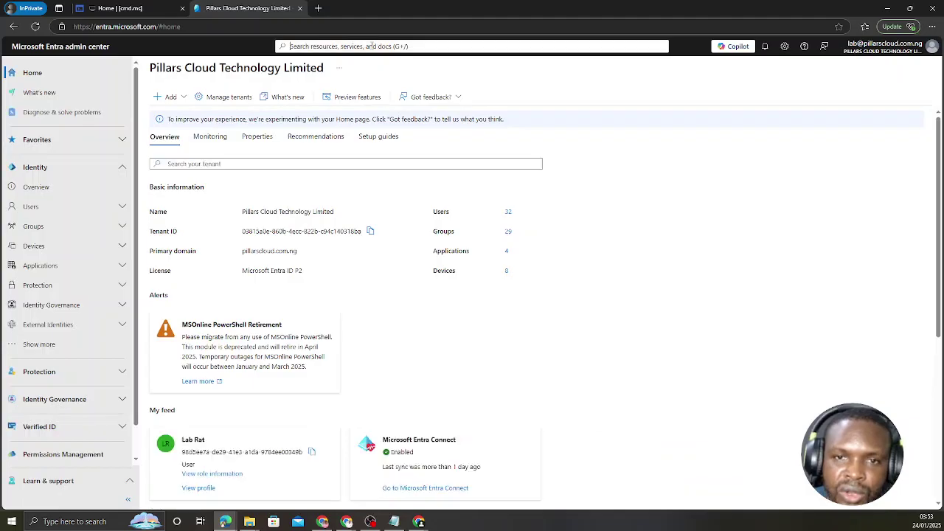
{"action": "type", "text": "p"}
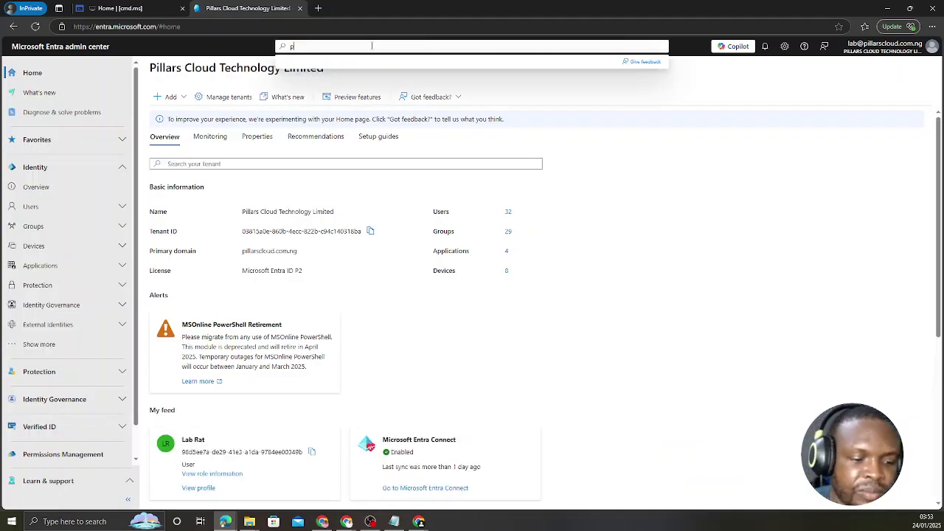
{"action": "type", "text": "r"}
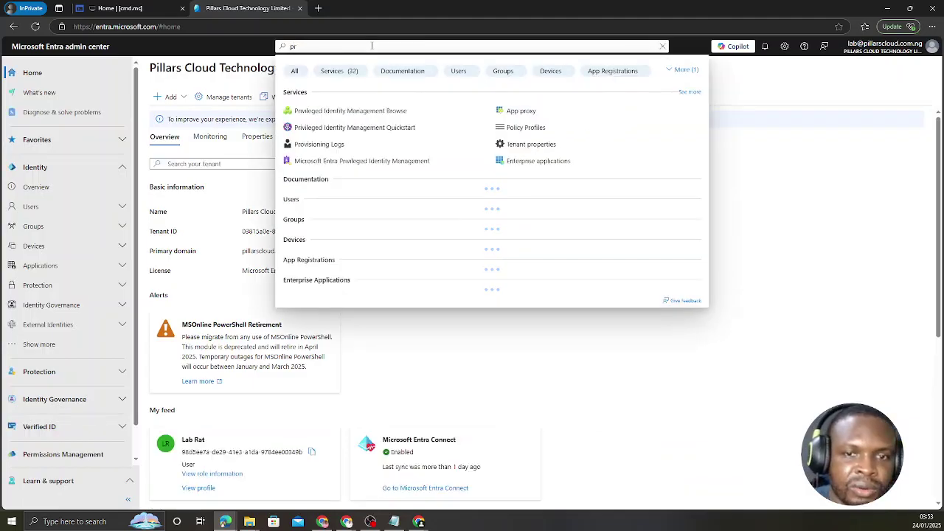
{"action": "type", "text": "i"}
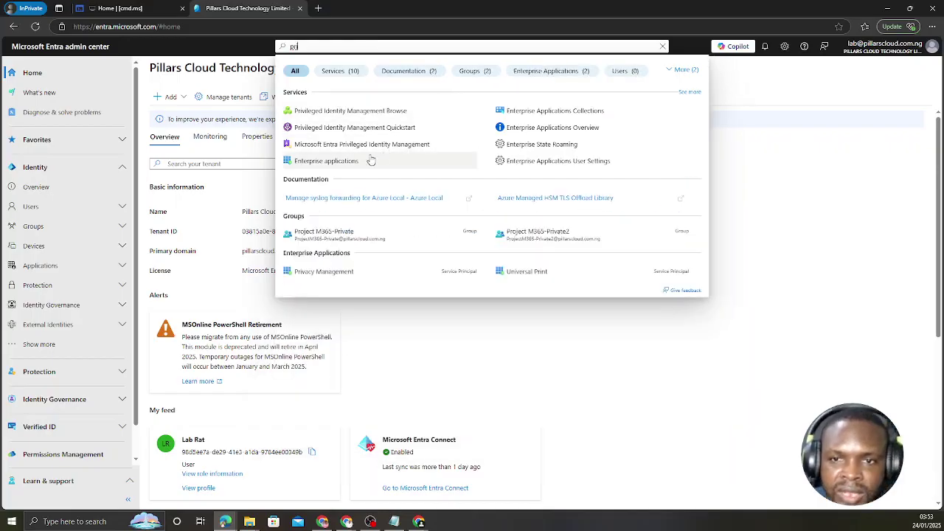
{"action": "left_click", "coordinate": [383, 146]}
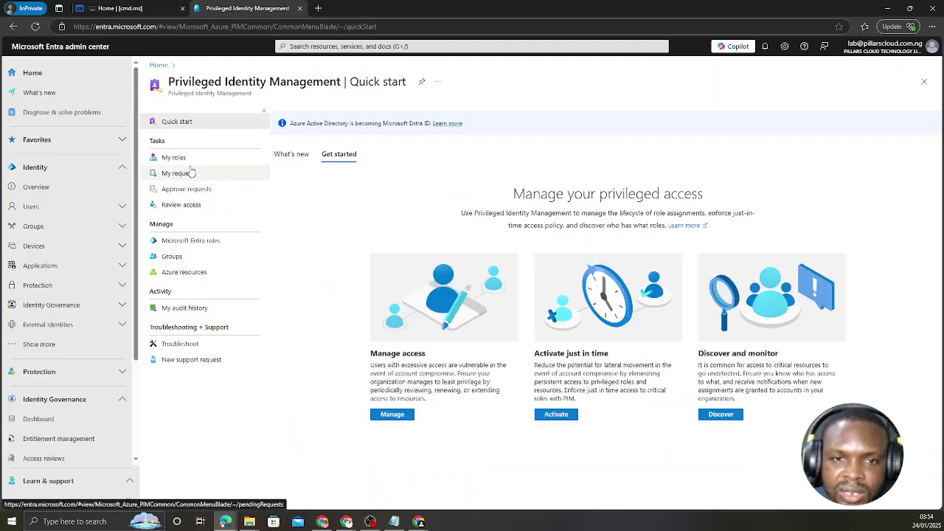
{"action": "left_click", "coordinate": [178, 158]}
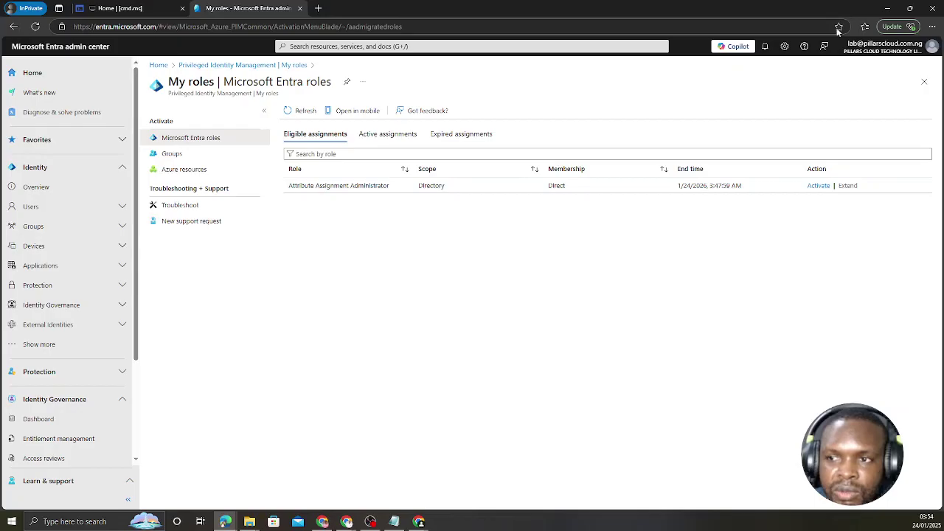
Click Activate on the Attribute Assignment Administrator eligible role row.
{"action": "left_click", "coordinate": [818, 186]}
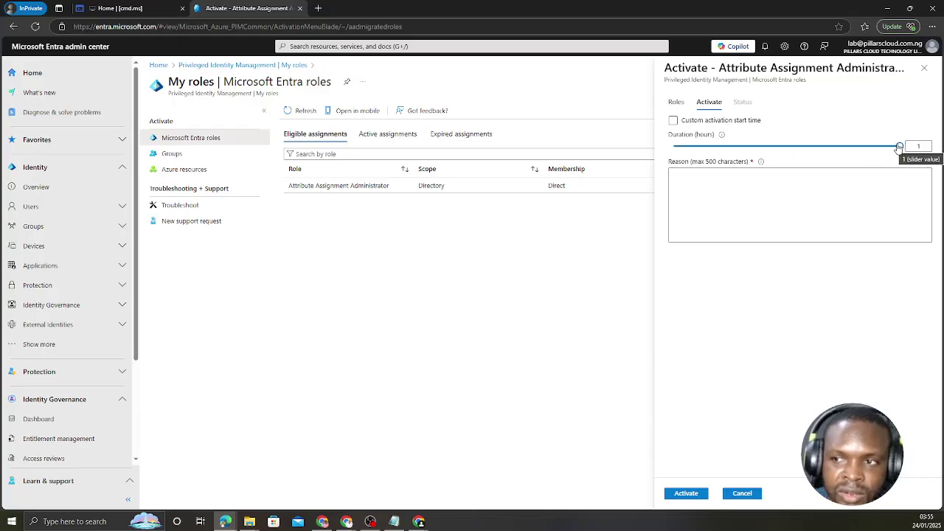
Set the activation duration to 1 hour.
{"action": "left_click", "coordinate": [783, 147]}
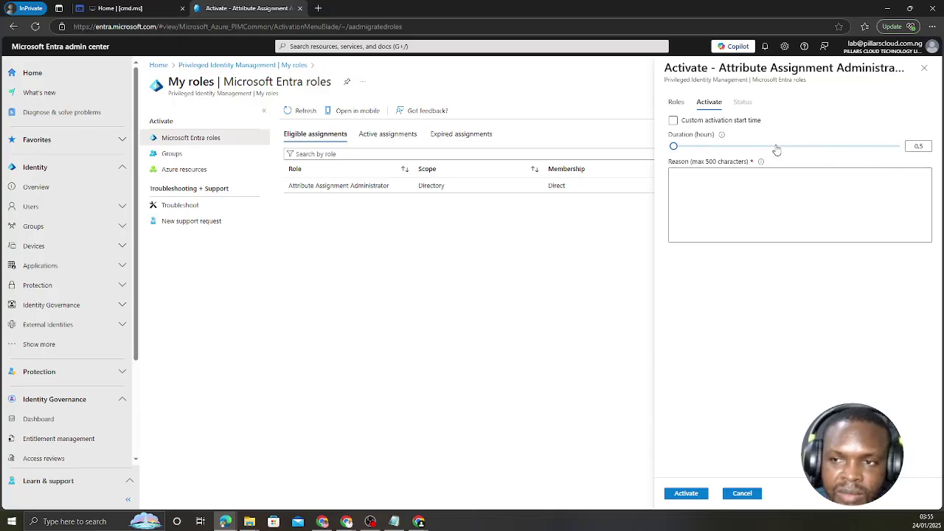
{"action": "left_click", "coordinate": [794, 148]}
{"action": "left_click", "coordinate": [787, 147]}
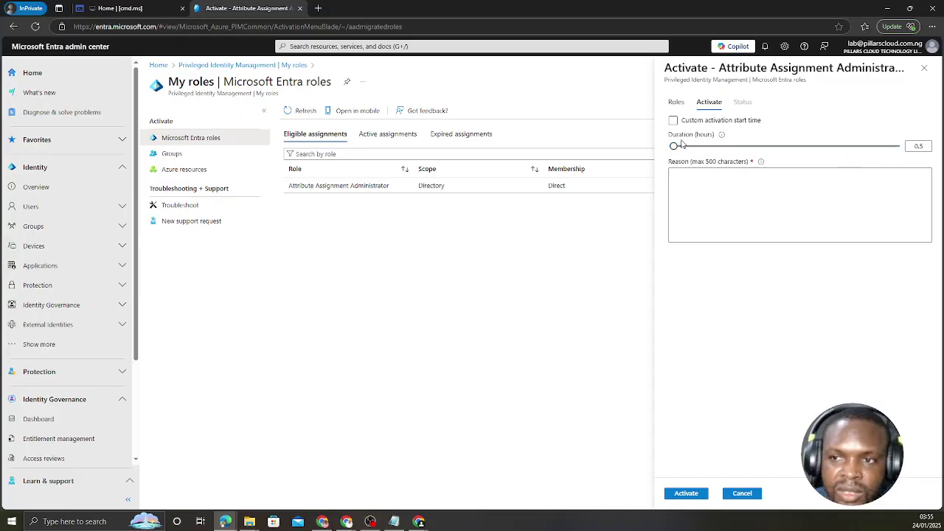
{"action": "left_click", "coordinate": [894, 148]}
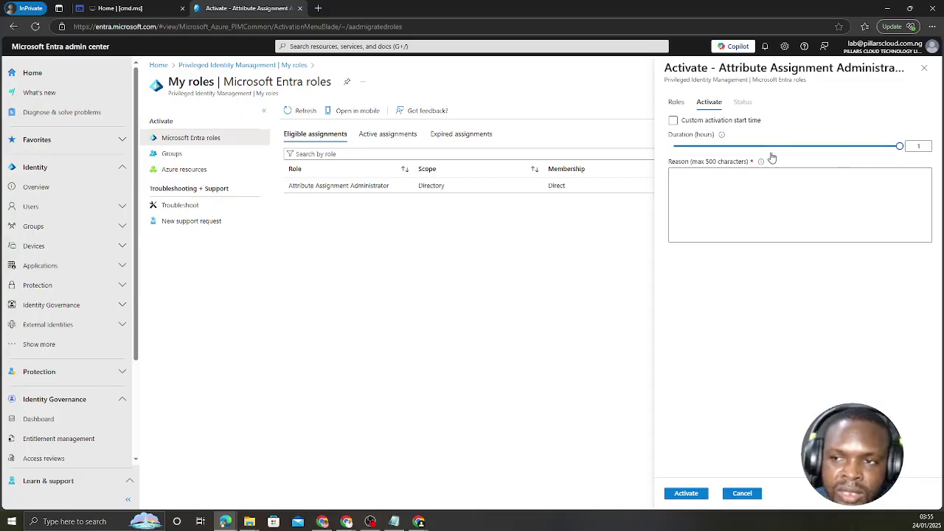
Replace the reason with 'test', submit the activation, and restore the window size.
{"action": "left_click", "coordinate": [706, 181]}
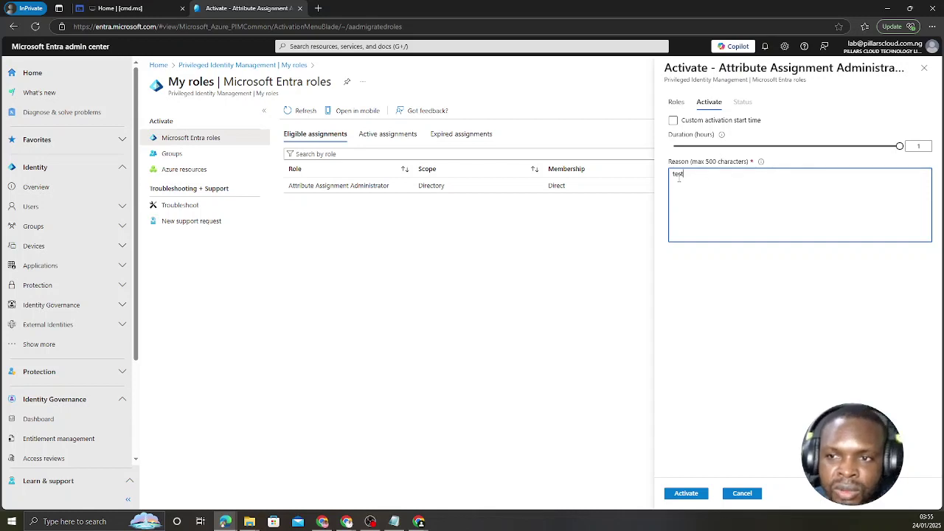
{"action": "double_click", "coordinate": [678, 179]}
{"action": "key", "text": "BackSpace"}
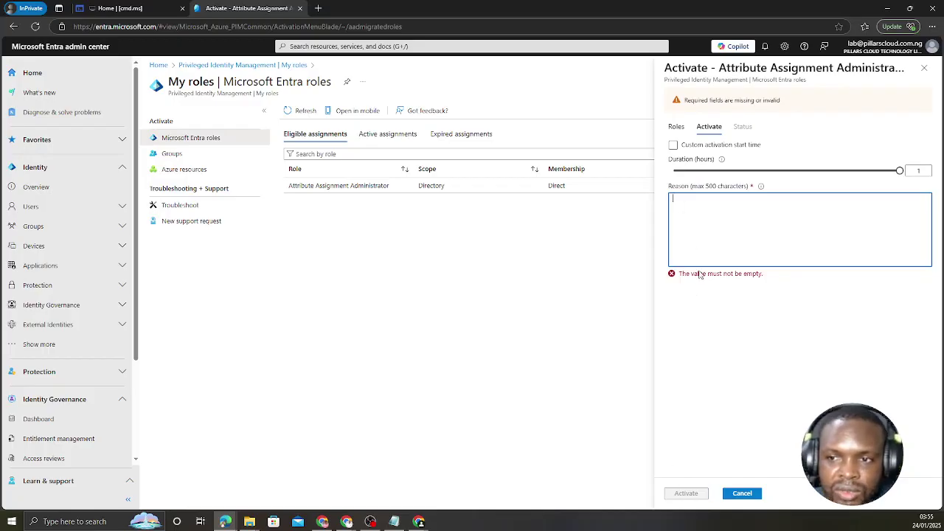
{"action": "type", "text": "test"}
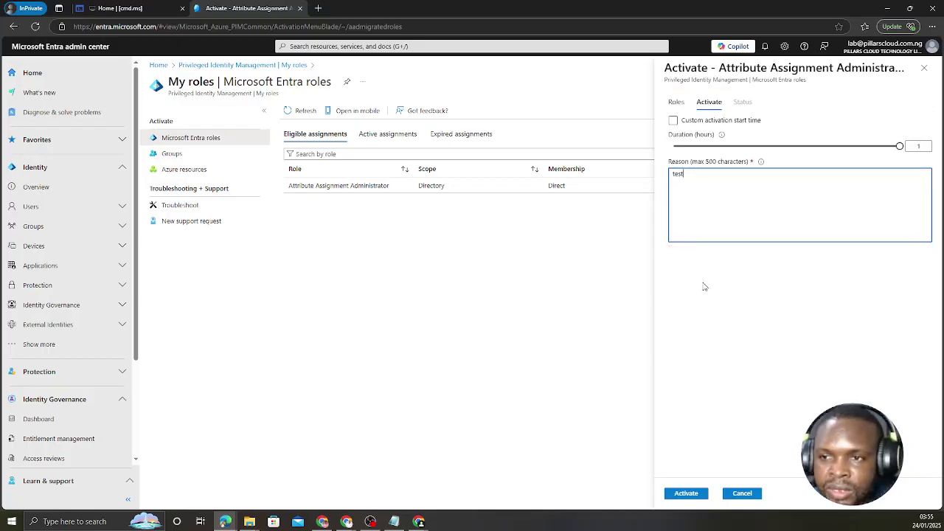
{"action": "left_click", "coordinate": [683, 493]}
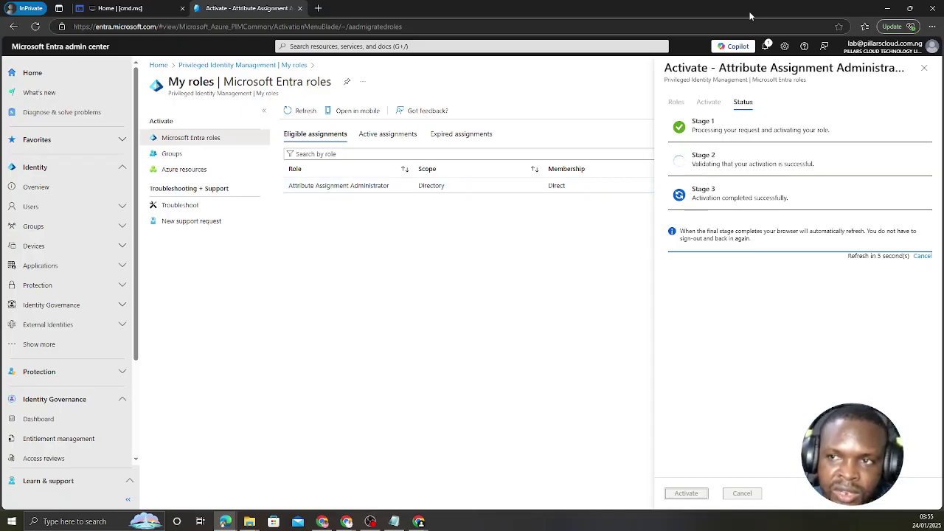
{"action": "left_click_drag", "start_coordinate": [750, 11], "coordinate": [0, 280]}
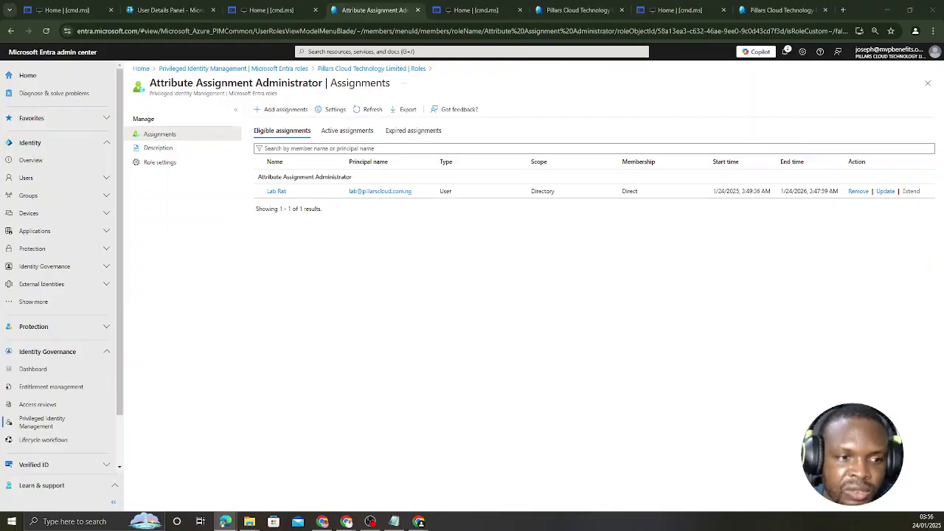
Close the Add assignments page unchanged and return to Privileged Identity Management via the breadcrumb.
{"action": "left_click", "coordinate": [276, 110]}
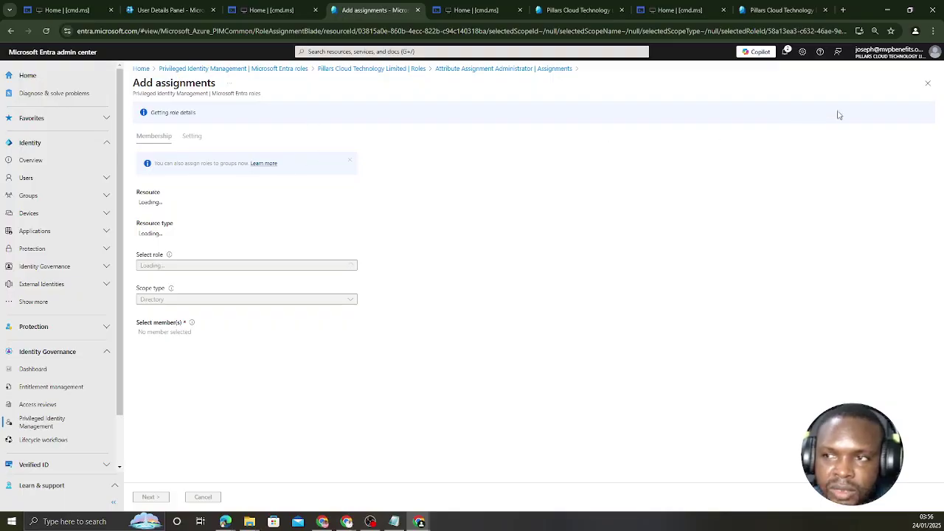
{"action": "left_click", "coordinate": [927, 83]}
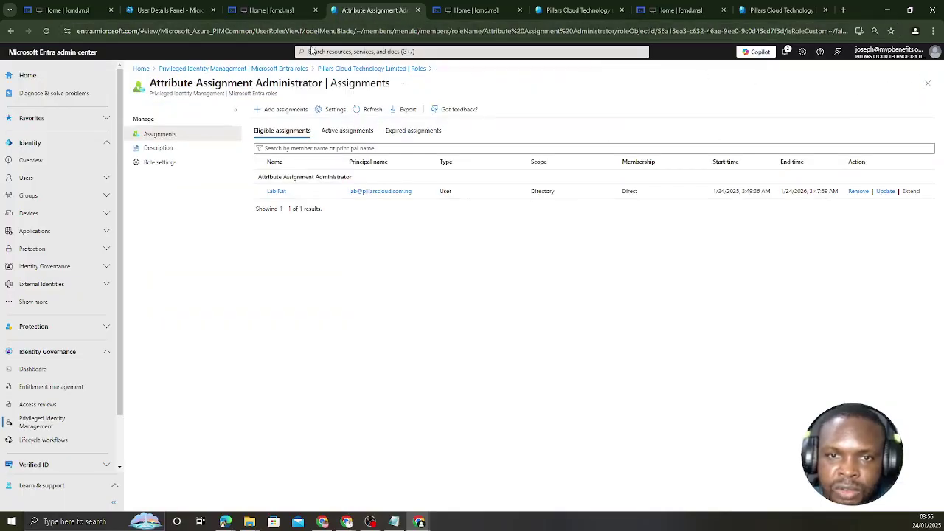
{"action": "left_click", "coordinate": [245, 70]}
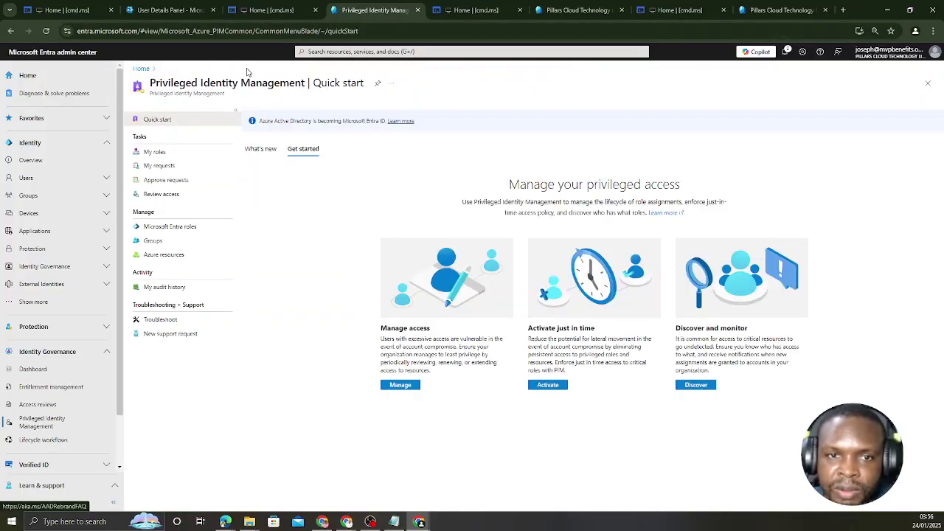
Open Microsoft Entra roles > Roles > Attack Simulation Administrator and start Add assignments.
{"action": "left_click", "coordinate": [168, 230]}
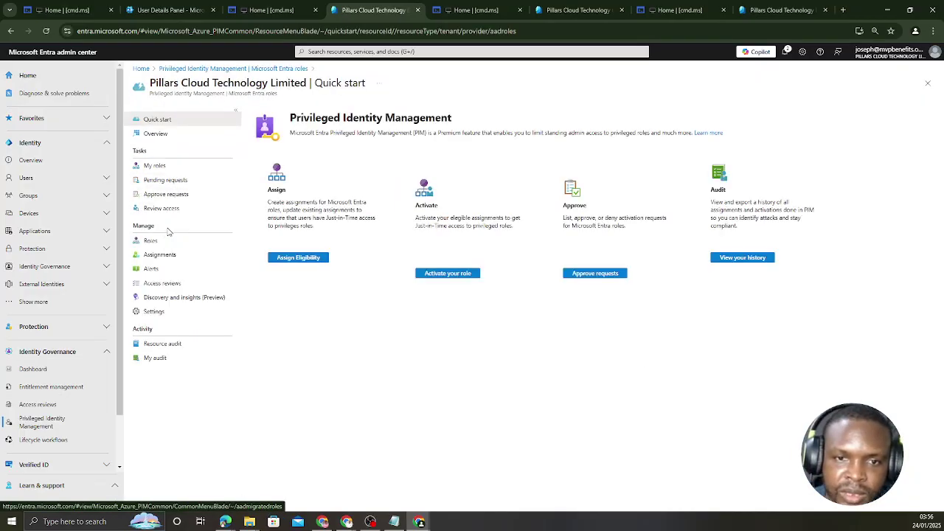
{"action": "left_click", "coordinate": [293, 260]}
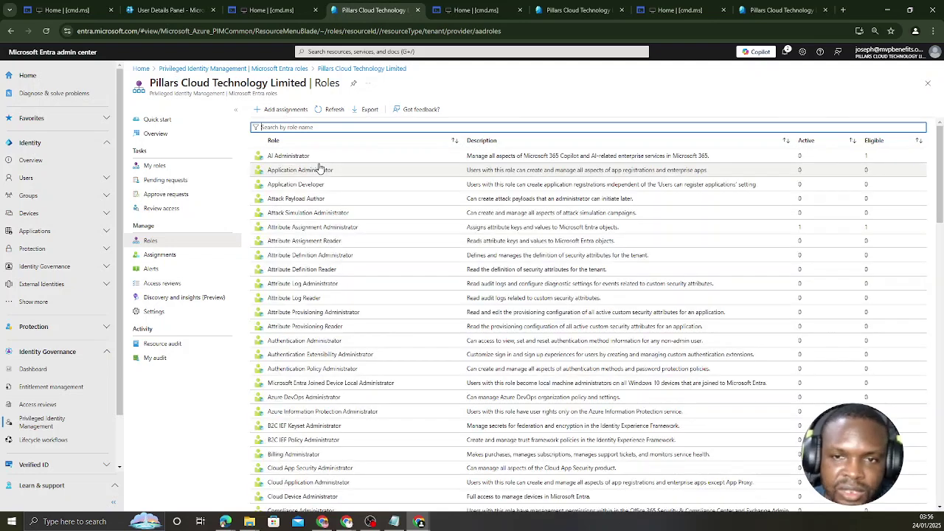
{"action": "left_click", "coordinate": [305, 213]}
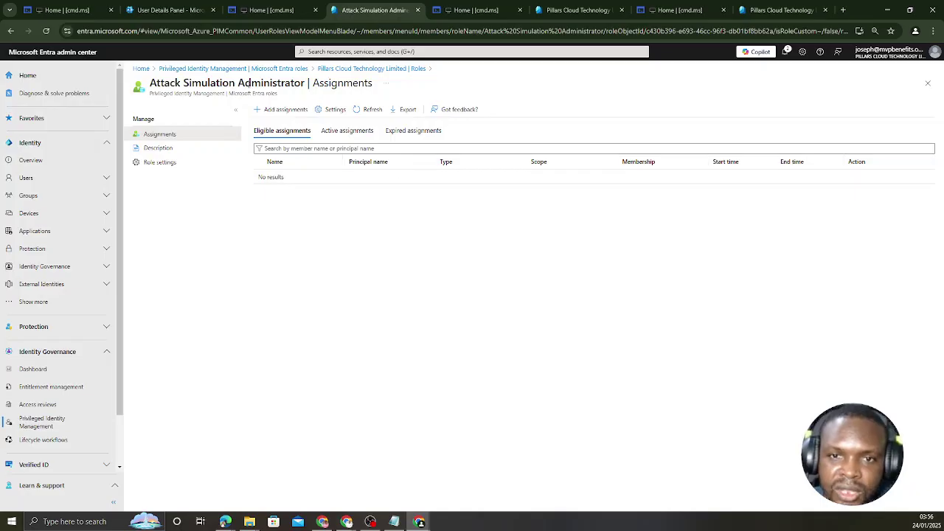
{"action": "left_click", "coordinate": [276, 109]}
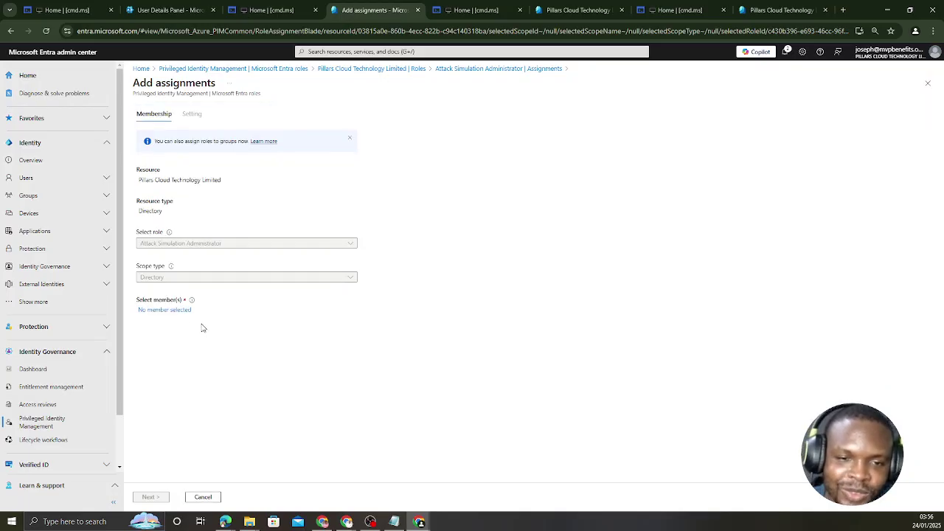
Select the lab test user via 'lab' search, uncheck Permanently eligible, and assign the role.
{"action": "left_click", "coordinate": [175, 312]}
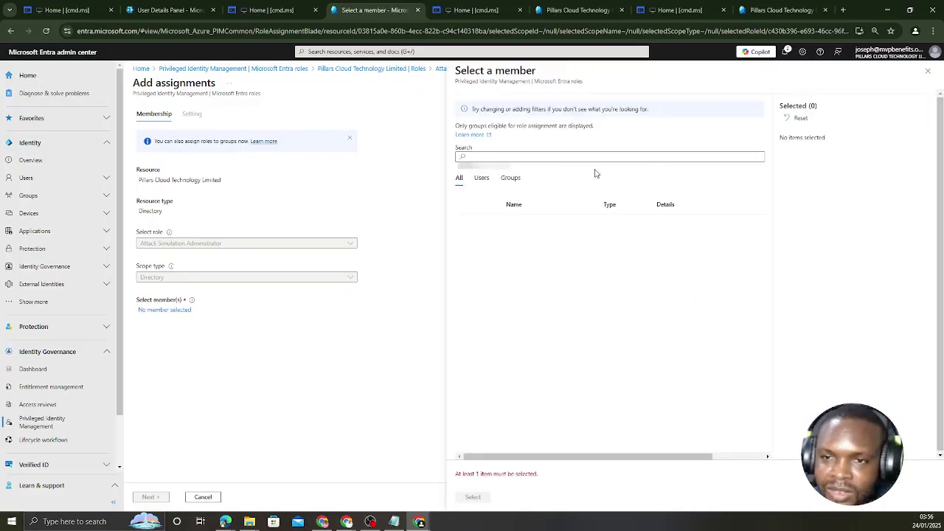
{"action": "left_click", "coordinate": [496, 157]}
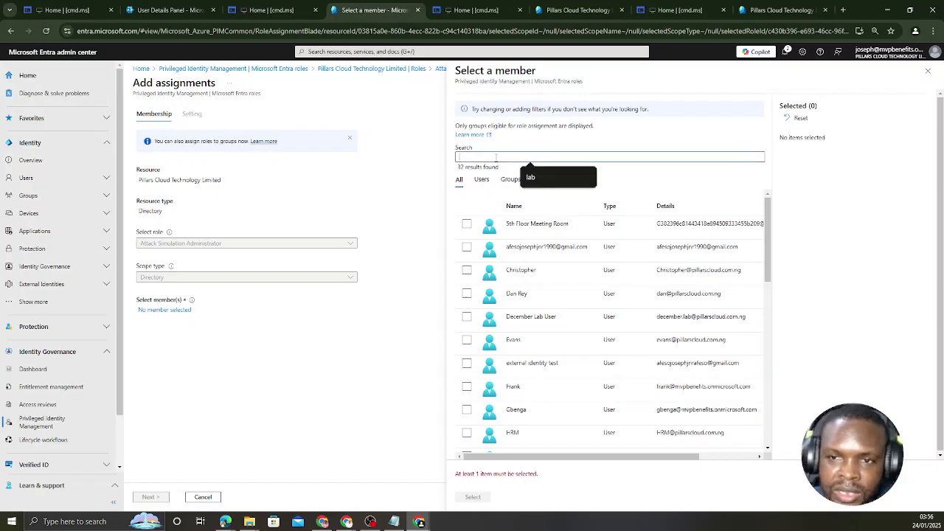
{"action": "type", "text": "lab"}
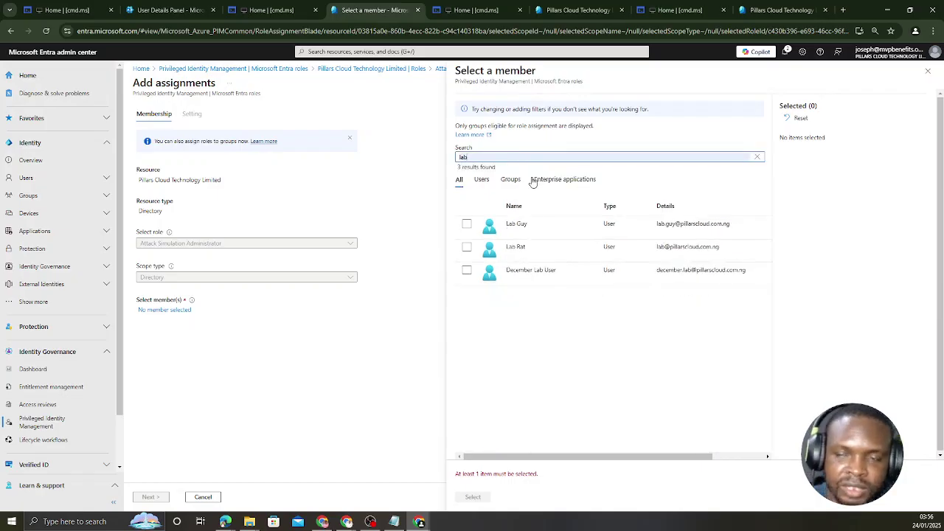
{"action": "left_click", "coordinate": [467, 247]}
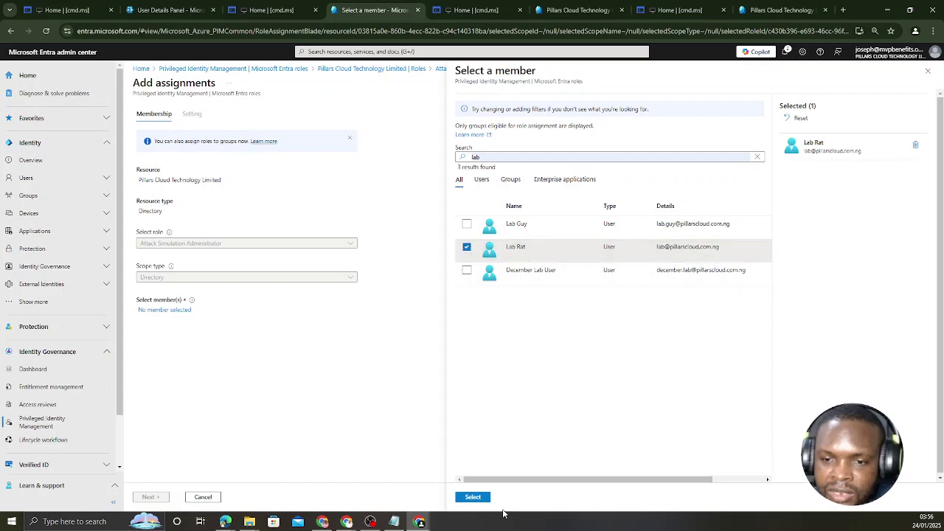
{"action": "left_click", "coordinate": [472, 497]}
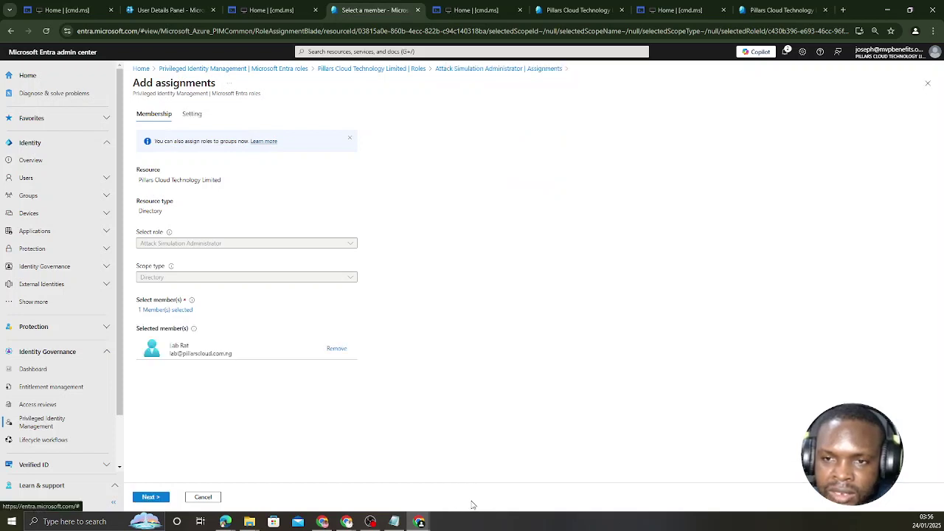
{"action": "left_click", "coordinate": [151, 497]}
{"action": "left_click", "coordinate": [140, 195]}
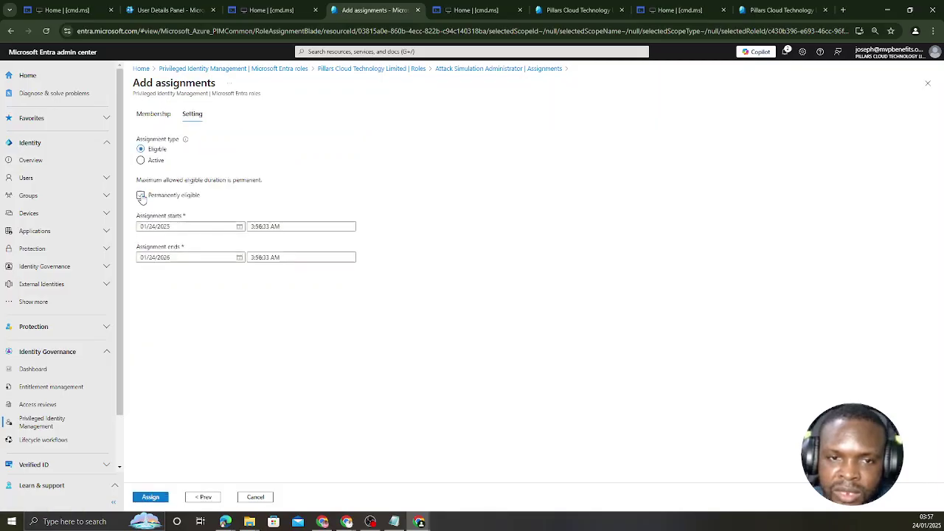
{"action": "left_click", "coordinate": [152, 498]}
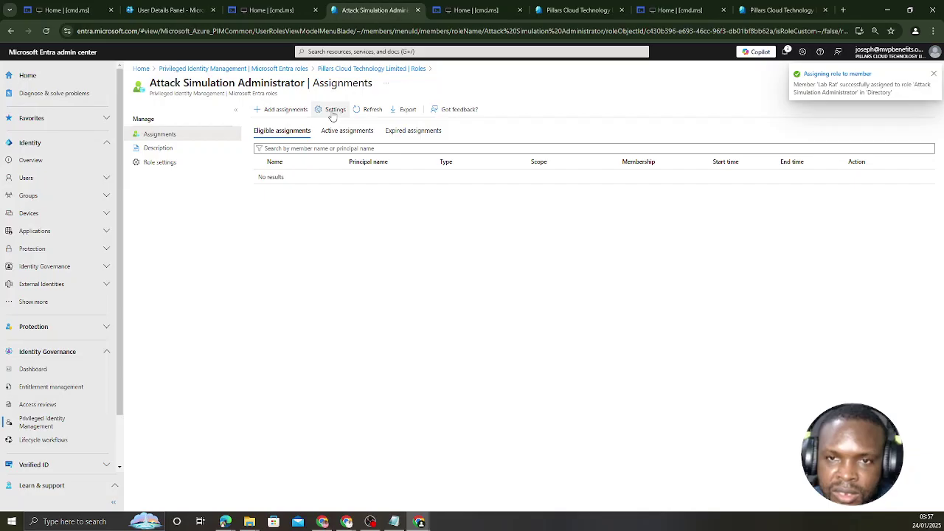
Cut Attack Simulation Administrator's maximum activation to 4 hours, drop the justification requirement, and save.
{"action": "left_click", "coordinate": [332, 112]}
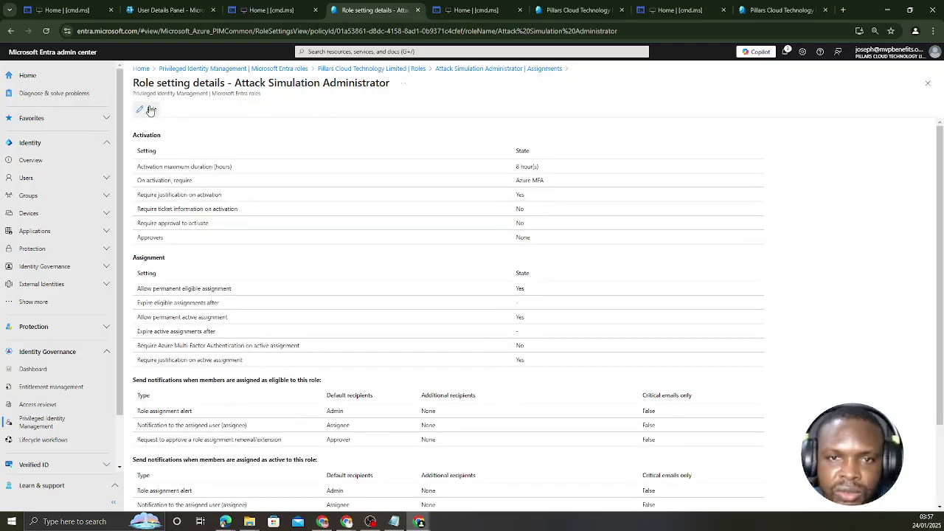
{"action": "left_click", "coordinate": [151, 109]}
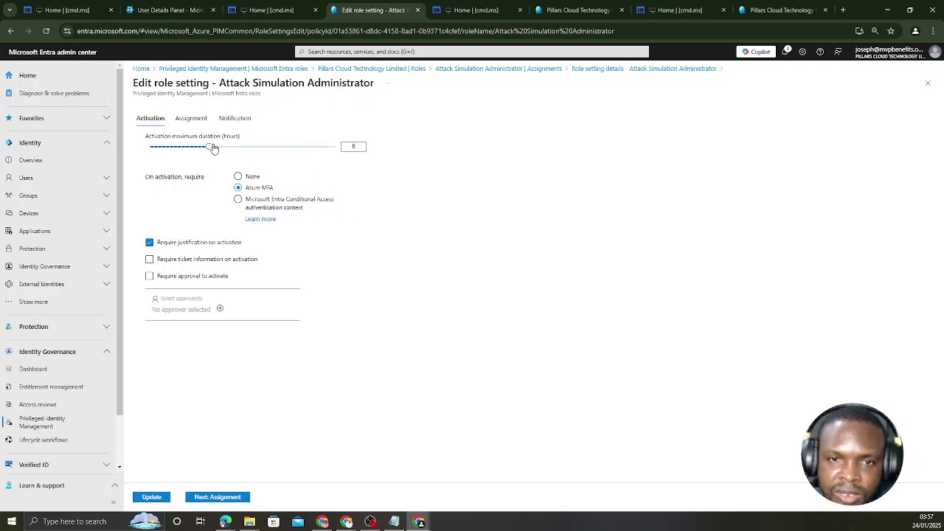
{"action": "left_click_drag", "start_coordinate": [213, 148], "coordinate": [179, 147]}
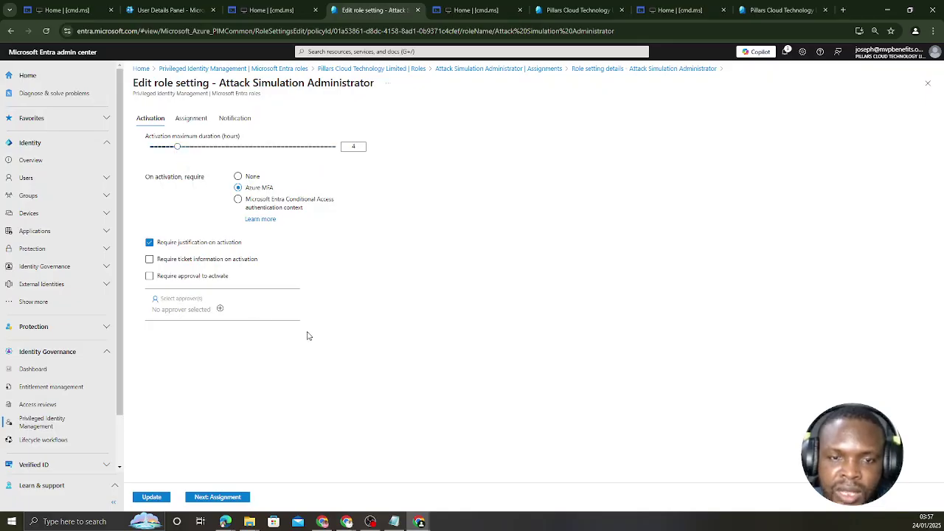
{"action": "left_click", "coordinate": [149, 243]}
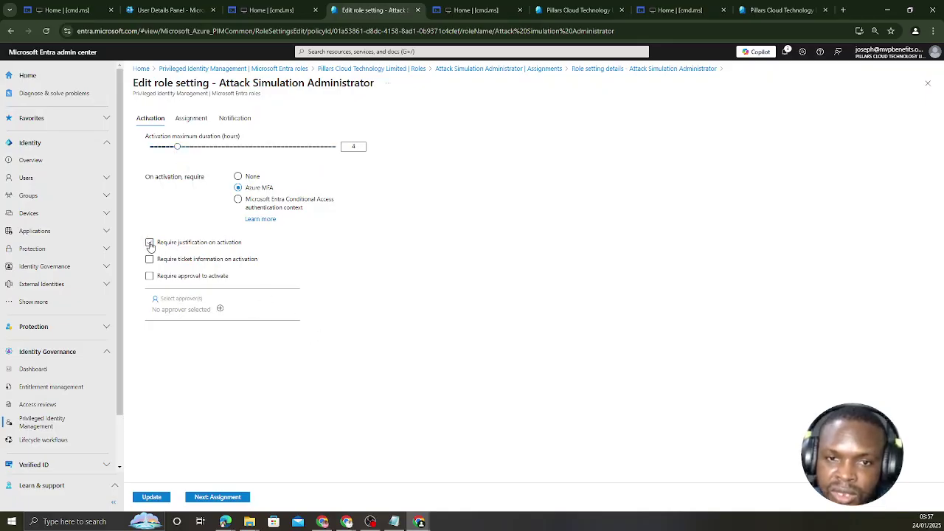
{"action": "left_click", "coordinate": [151, 497]}
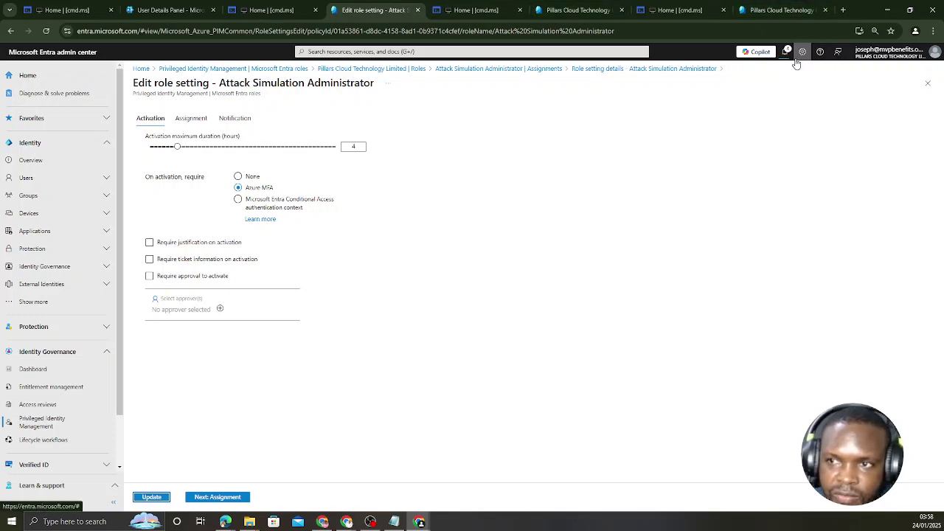
{"action": "left_click_drag", "start_coordinate": [0, 118], "coordinate": [367, 167]}
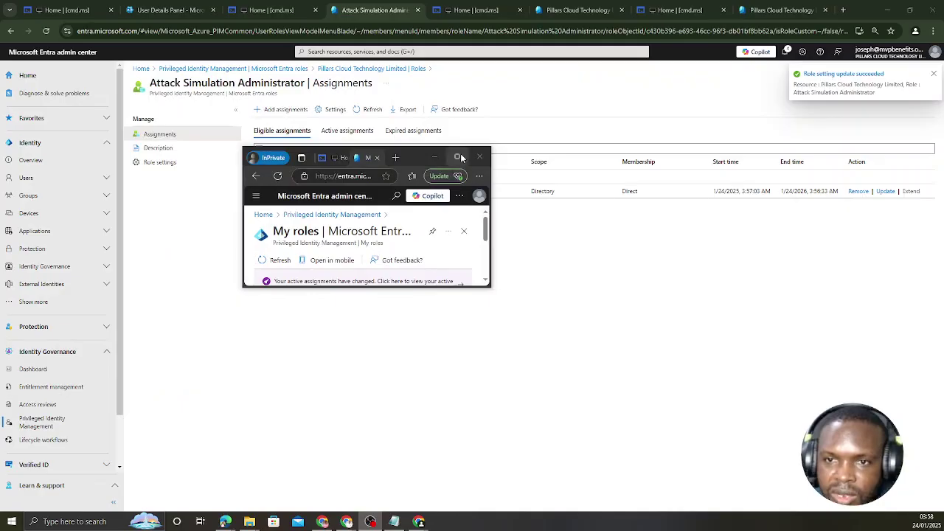
Maximize the lab user's window and reload the admin center home page.
{"action": "left_click", "coordinate": [458, 157]}
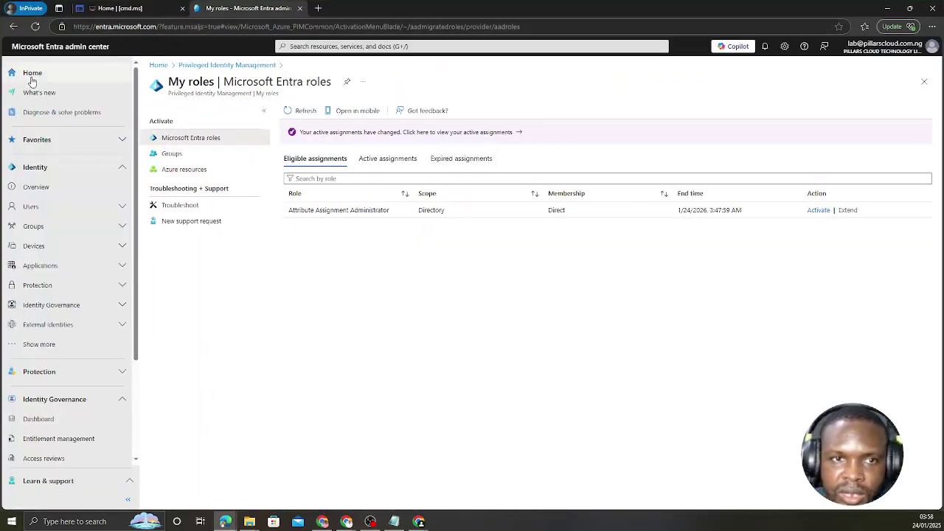
{"action": "left_click", "coordinate": [61, 77]}
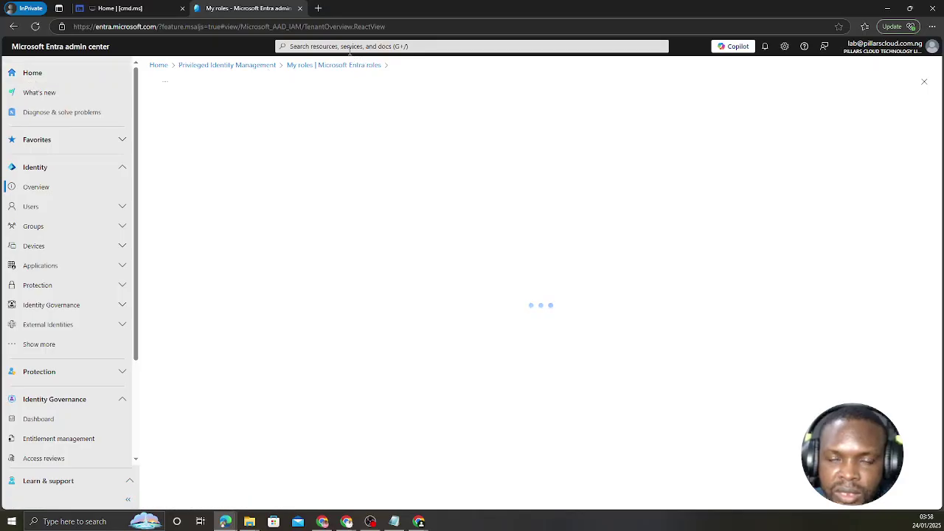
{"action": "left_click", "coordinate": [35, 27]}
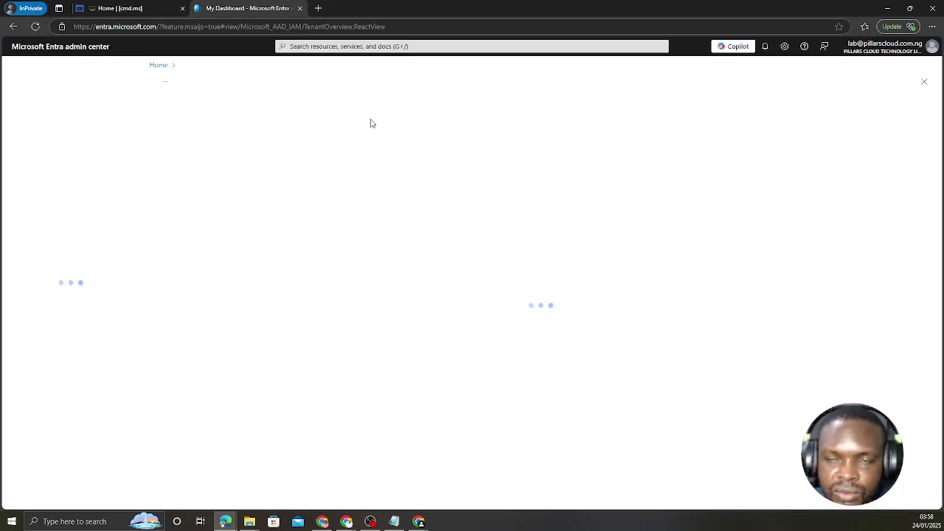
Find Privileged Identity Management by searching 'pri', then start activating Attack Simulation Administrator under My roles.
{"action": "left_click", "coordinate": [378, 46]}
{"action": "type", "text": "pri"}
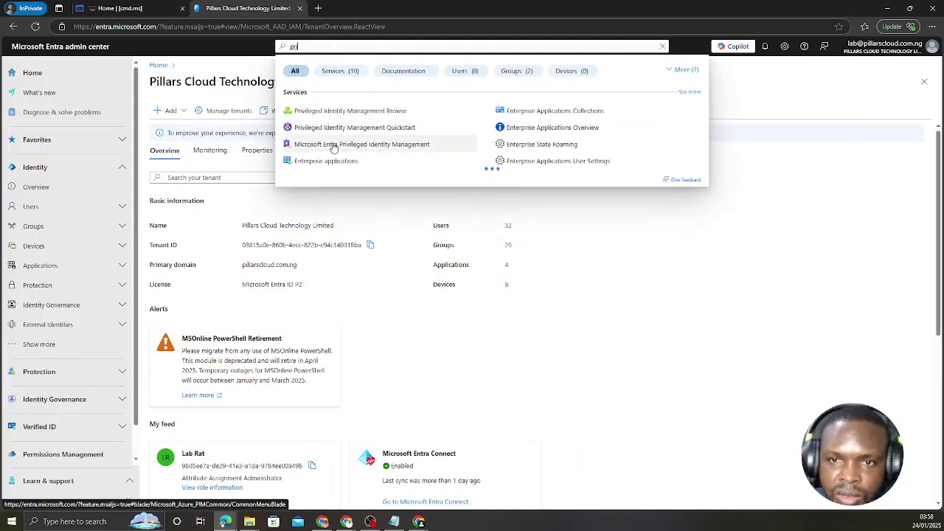
{"action": "left_click", "coordinate": [353, 150]}
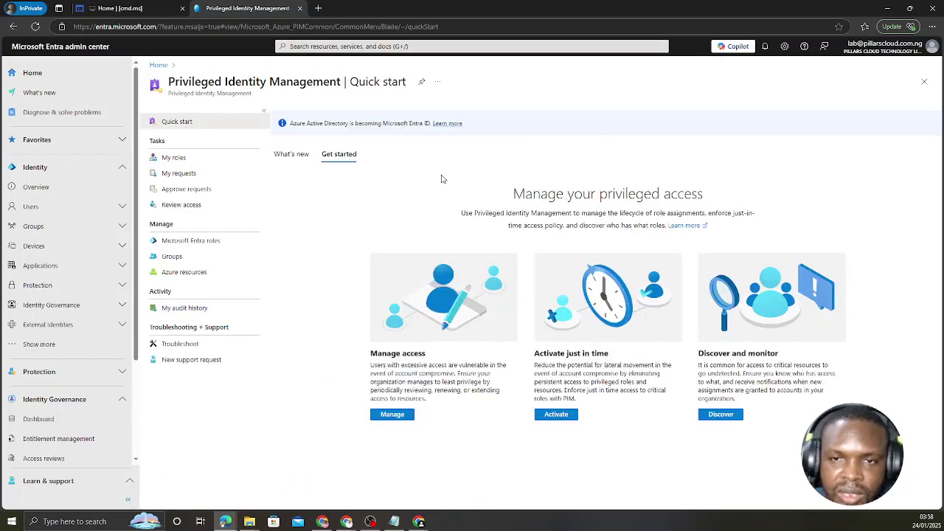
{"action": "left_click", "coordinate": [173, 158]}
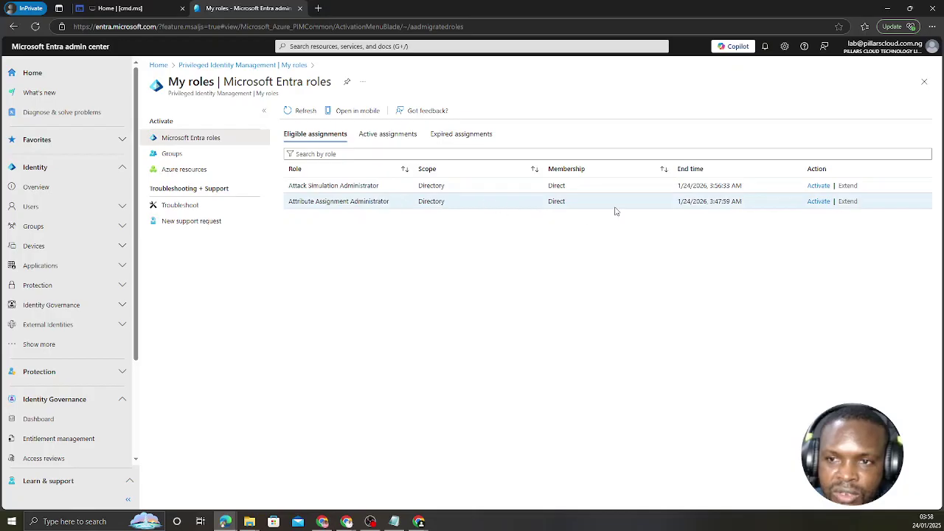
{"action": "left_click", "coordinate": [818, 186]}
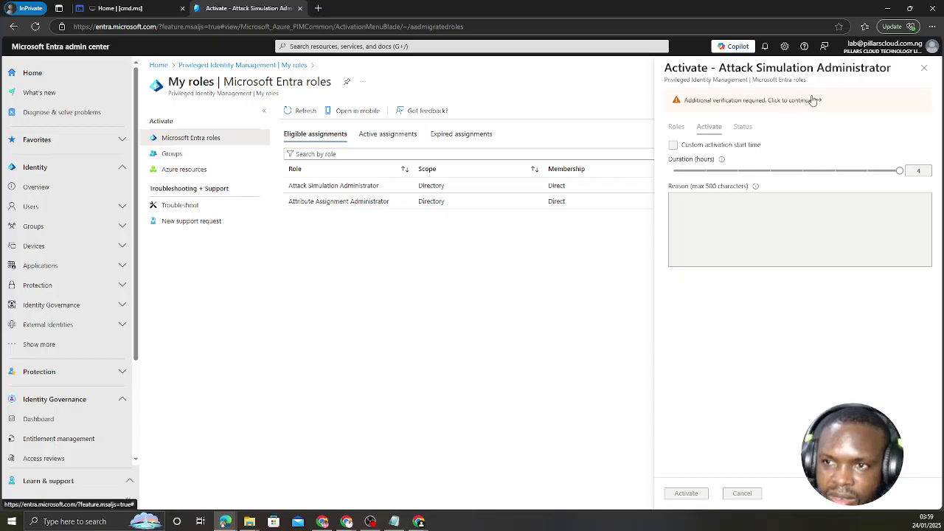
{"action": "left_click_drag", "start_coordinate": [823, 14], "coordinate": [0, 324]}
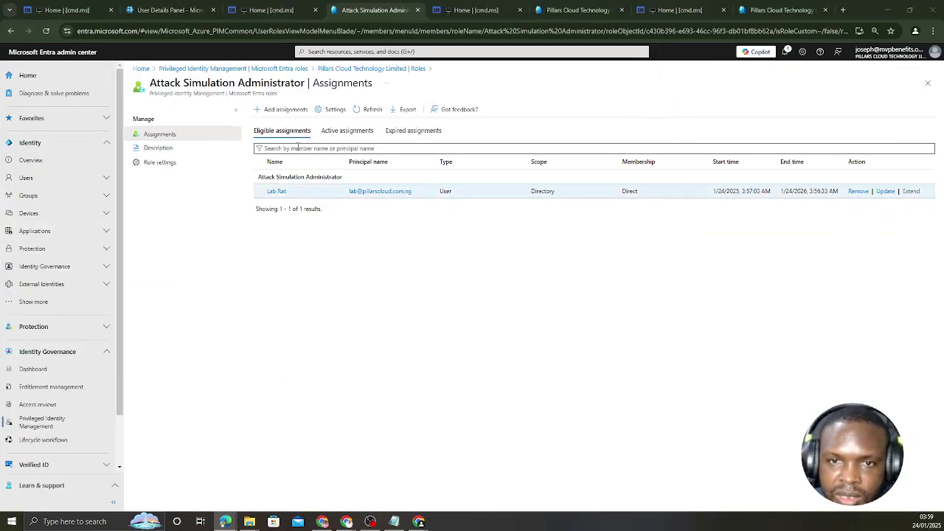
Set Attack Simulation Administrator's on-activation requirement to None instead of Azure MFA, and save.
{"action": "left_click", "coordinate": [334, 105]}
{"action": "left_click", "coordinate": [334, 108]}
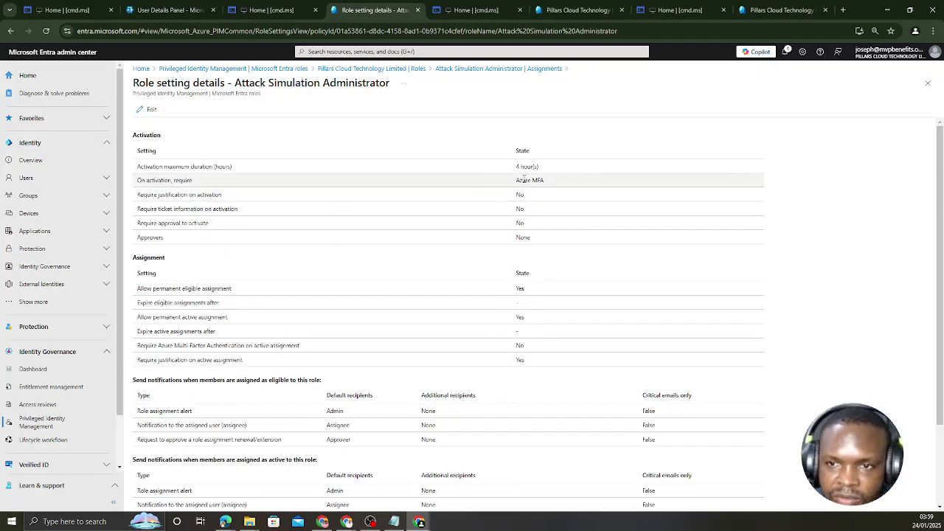
{"action": "left_click", "coordinate": [150, 110]}
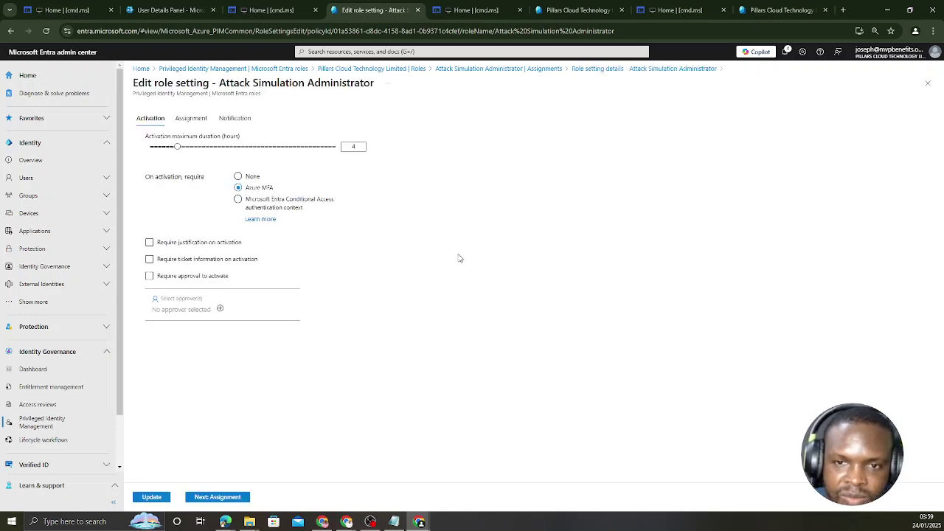
{"action": "left_click", "coordinate": [239, 177]}
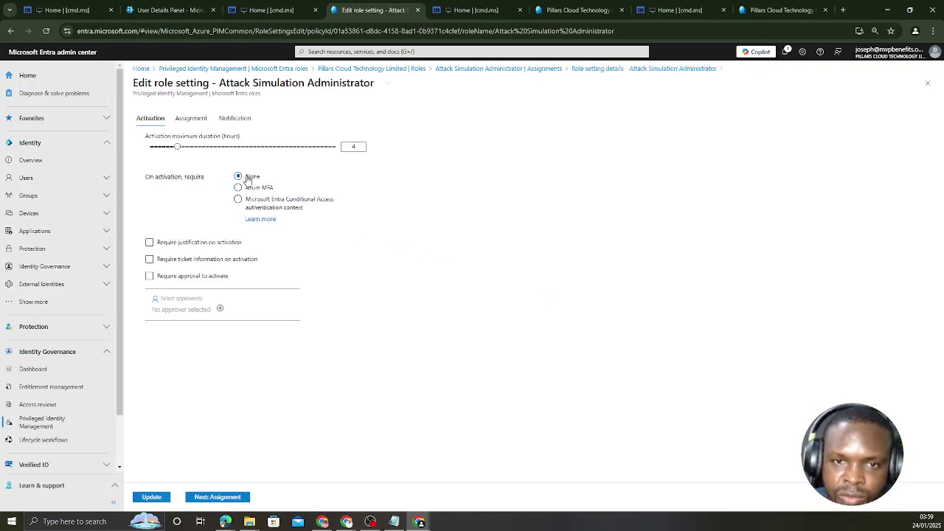
{"action": "left_click", "coordinate": [151, 497]}
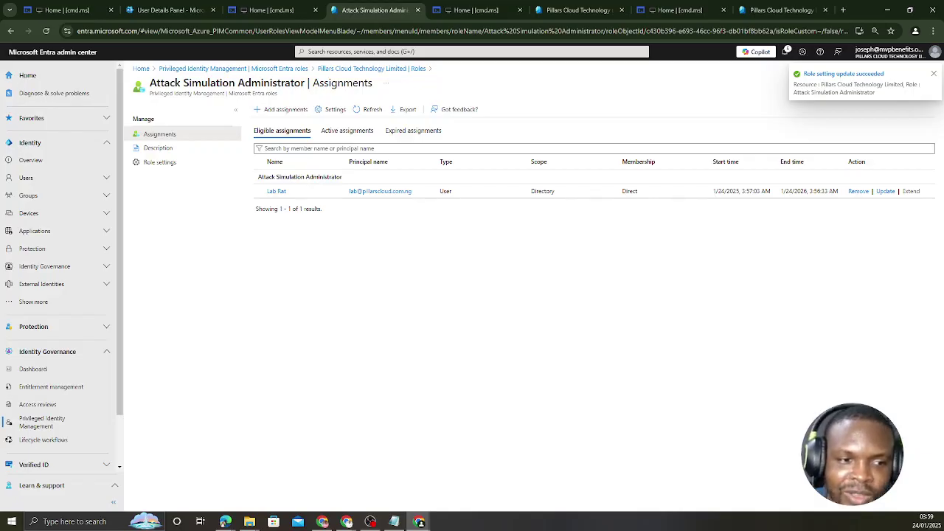
{"action": "left_click", "coordinate": [225, 521]}
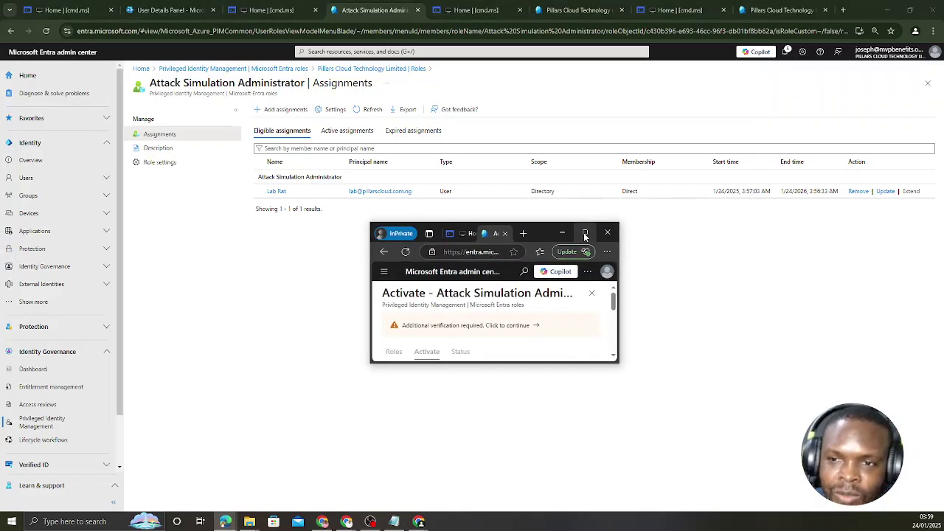
Close the pending request, refresh My roles, and activate Attack Simulation Administrator for the lab user.
{"action": "left_click", "coordinate": [584, 234]}
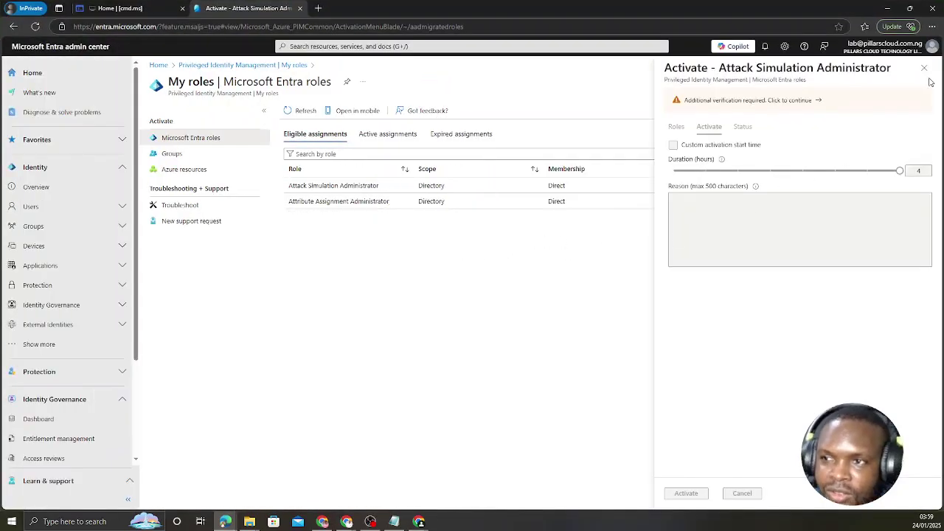
{"action": "left_click", "coordinate": [923, 68]}
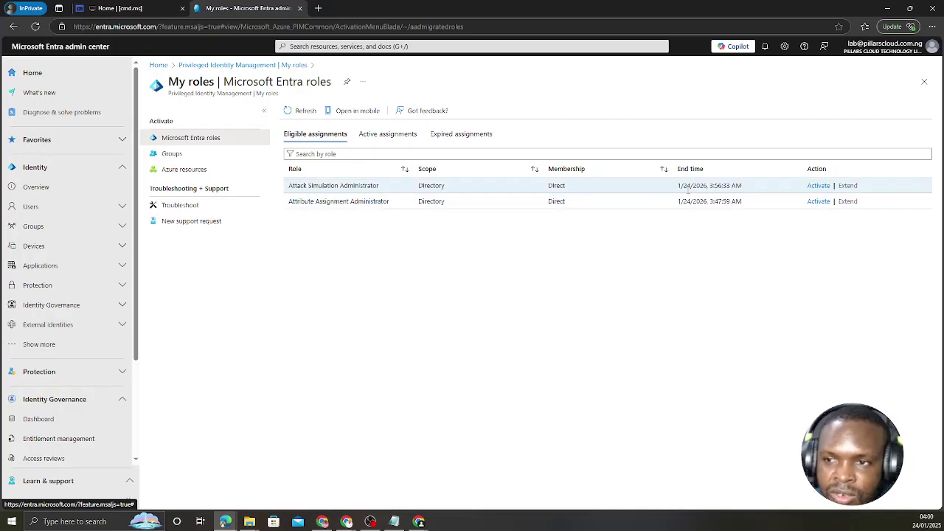
{"action": "left_click", "coordinate": [35, 27]}
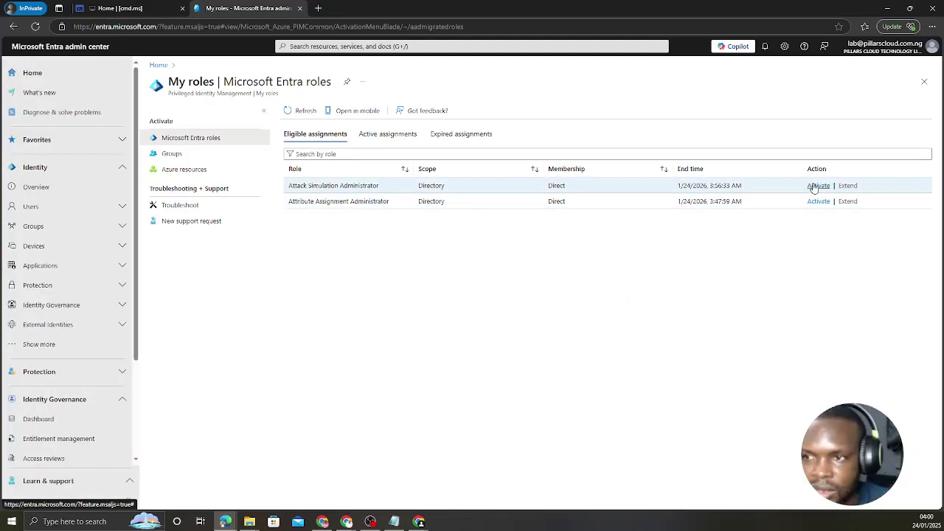
{"action": "left_click", "coordinate": [814, 188]}
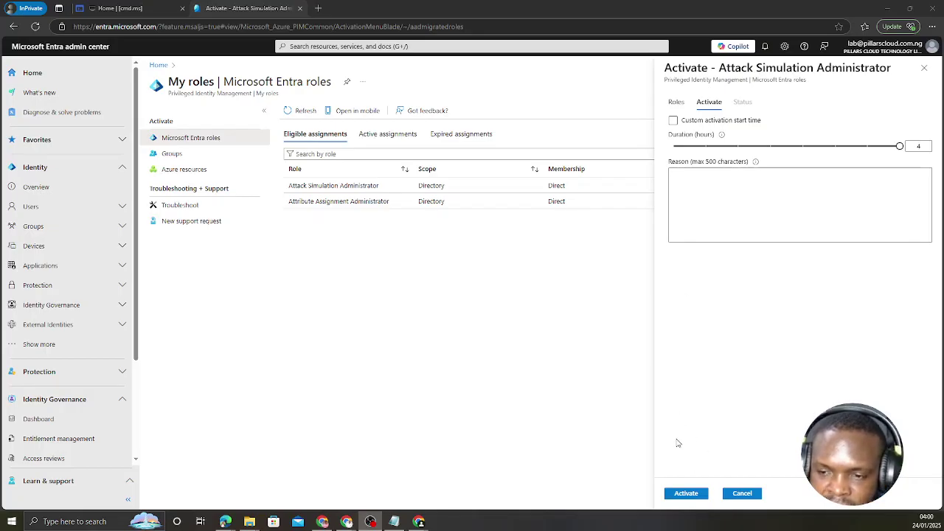
{"action": "left_click", "coordinate": [685, 493]}
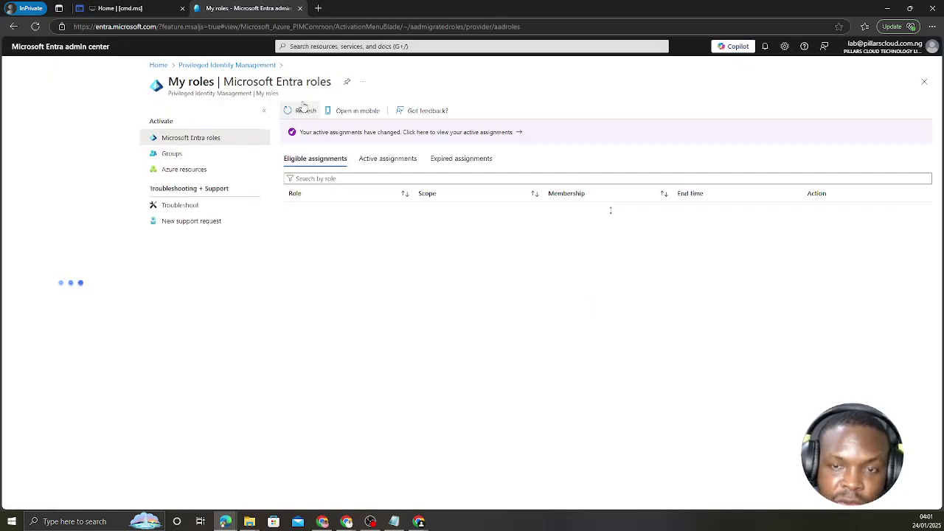
Load security.microsoft.com in a new InPrivate tab.
{"action": "left_click", "coordinate": [319, 8]}
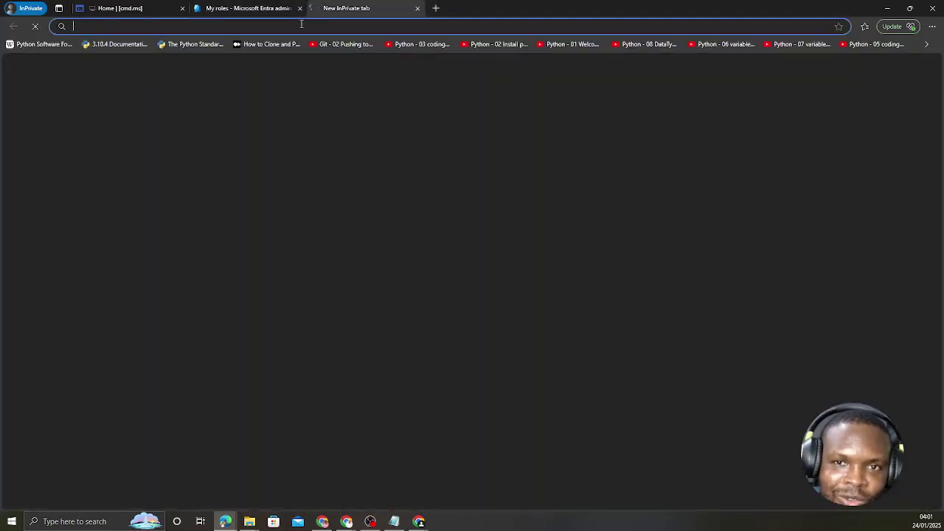
{"action": "type", "text": "security"}
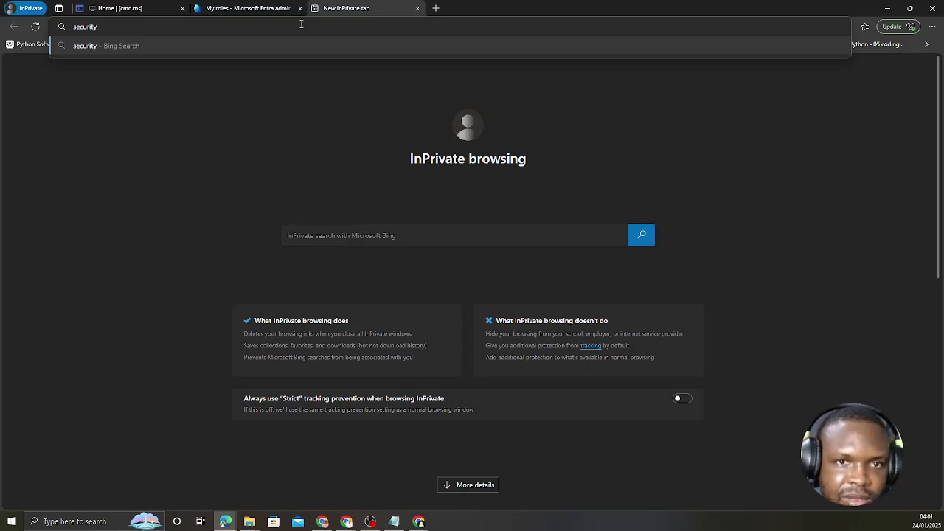
{"action": "type", "text": ".microsoft"}
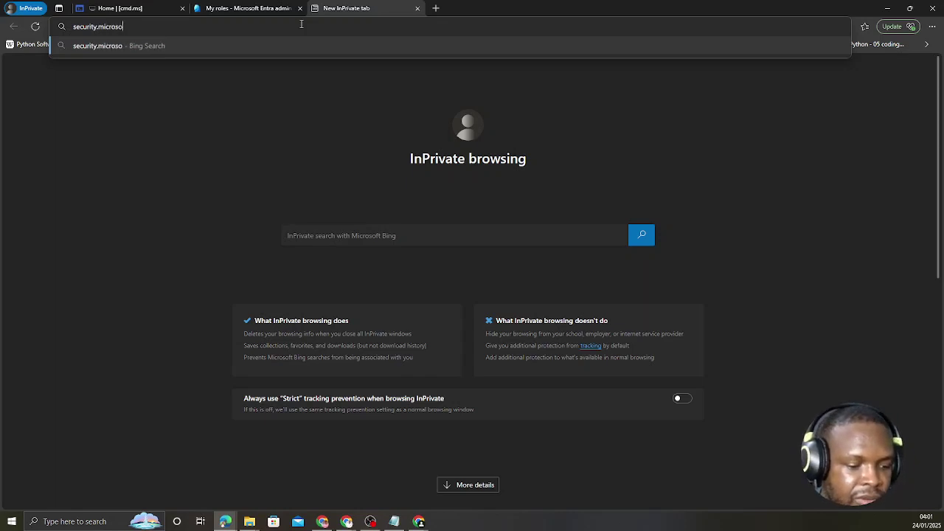
{"action": "type", "text": ".com"}
{"action": "key", "text": "Return"}
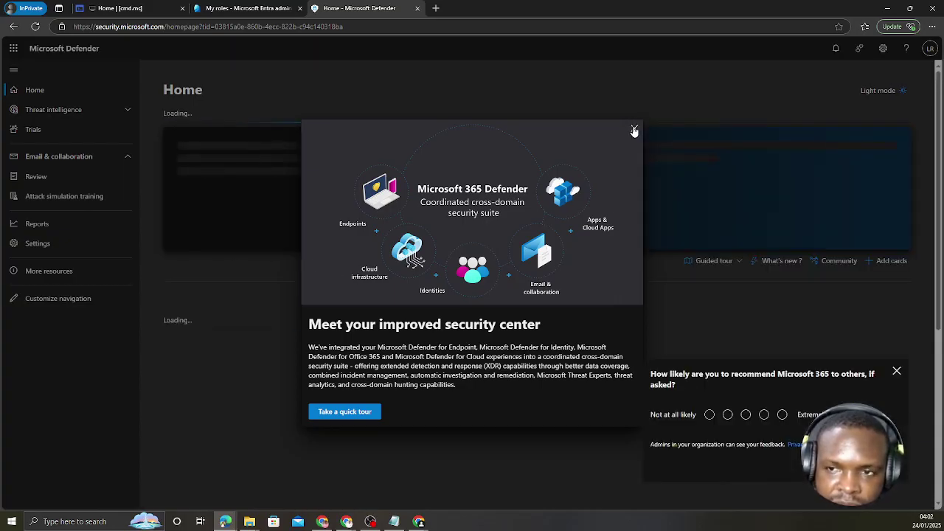
Dismiss the Defender intro, go to Attack simulation training, and close its Welcome dialog.
{"action": "left_click", "coordinate": [633, 130]}
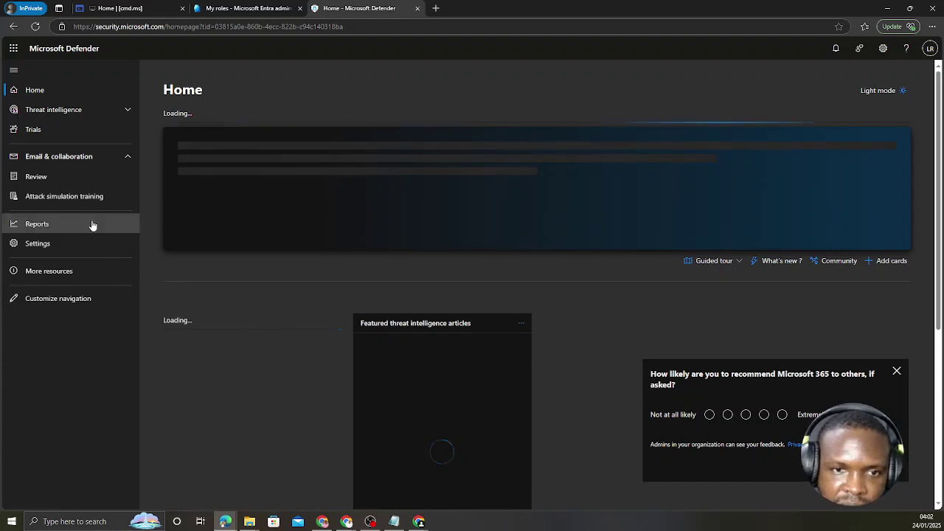
{"action": "left_click", "coordinate": [57, 197]}
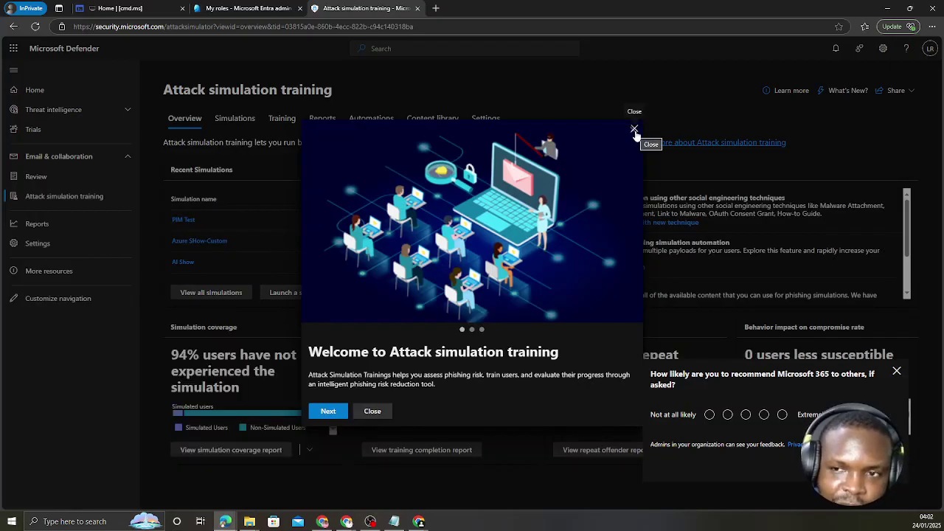
{"action": "left_click", "coordinate": [634, 129]}
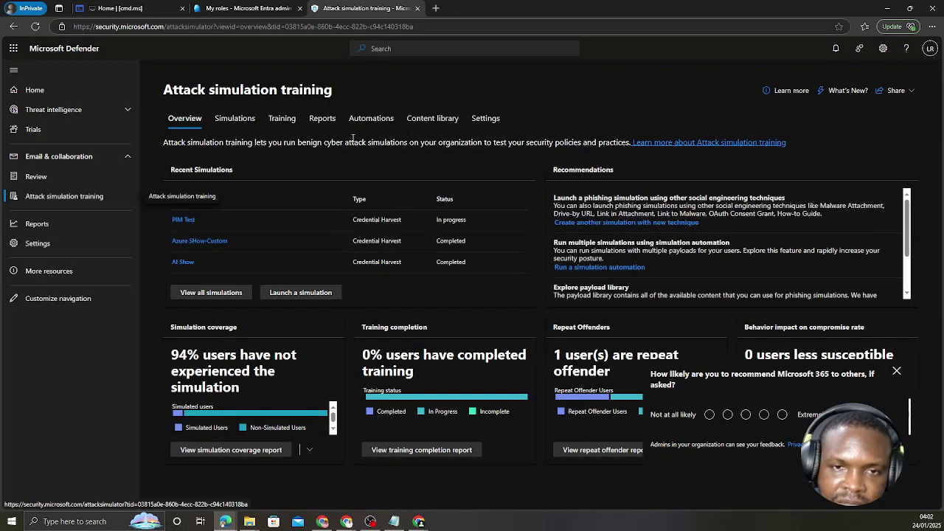